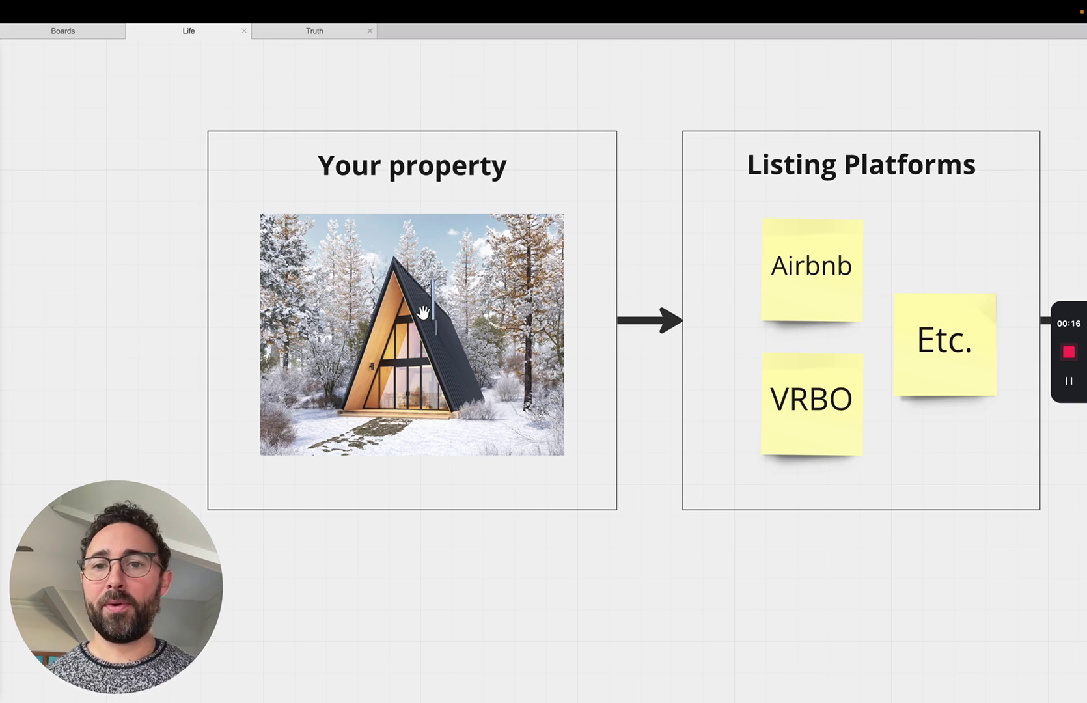
# Step: Pan the Miro board across the HostTools-to-accounting flow diagram toward the Options section
pyautogui.hscroll(5, 425, 353)
pyautogui.hscroll(-3, 424, 353)
pyautogui.scroll(2, 424, 353)
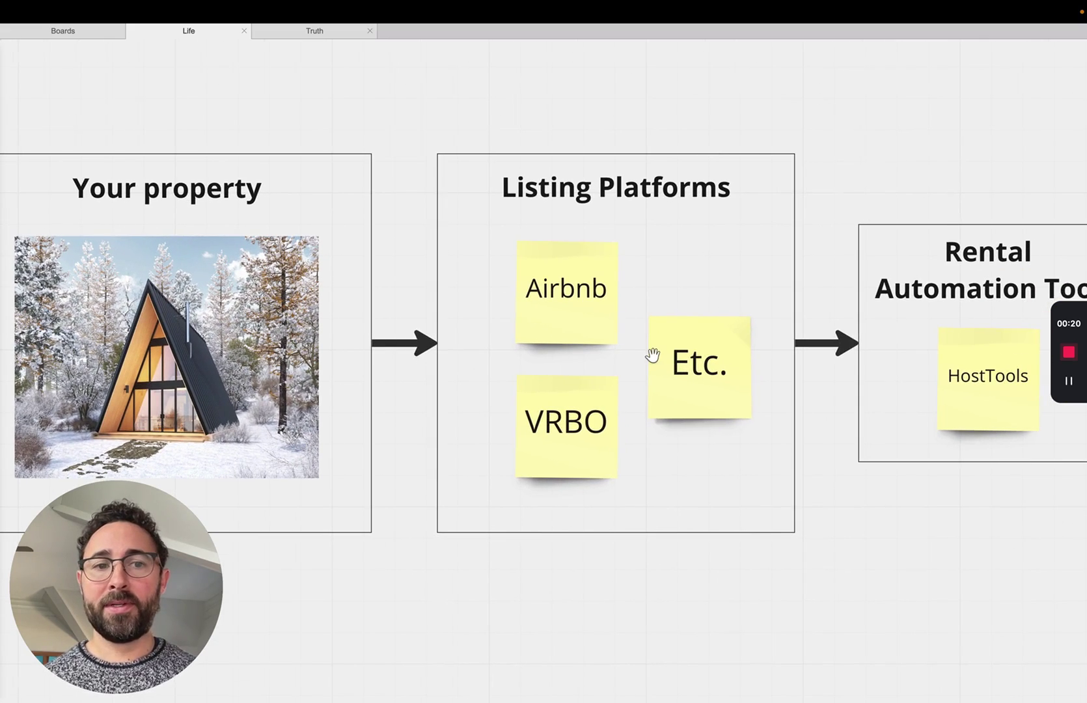
pyautogui.hscroll(8, 651, 356)
pyautogui.scroll(-1, 651, 356)
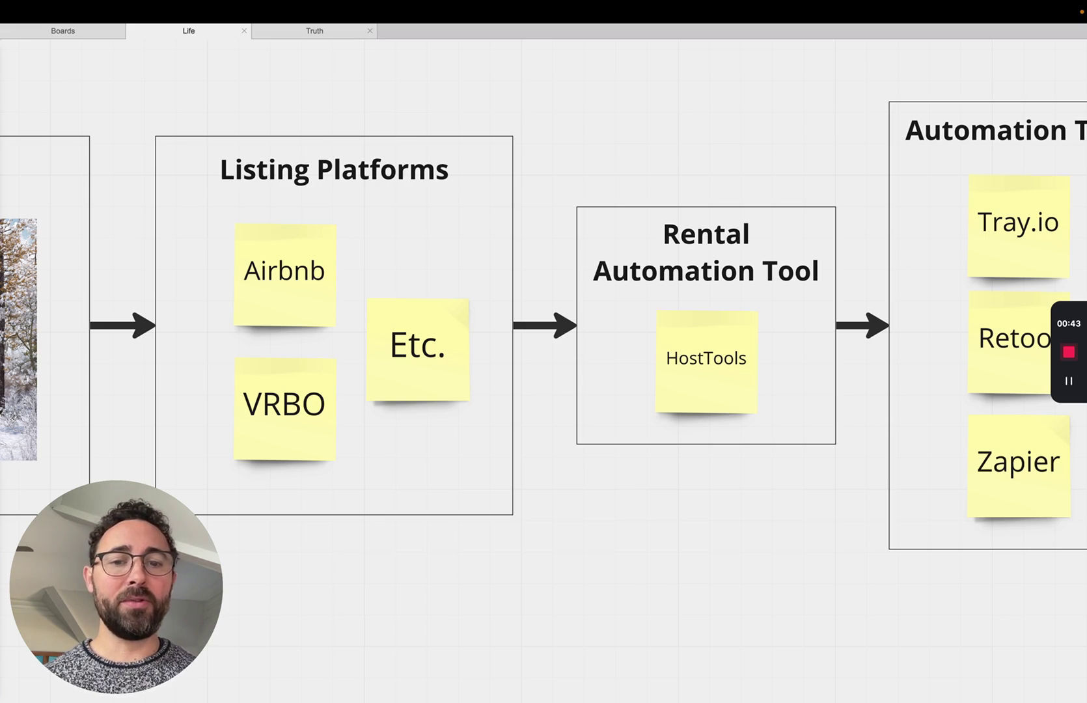
pyautogui.hscroll(5, 657, 396)
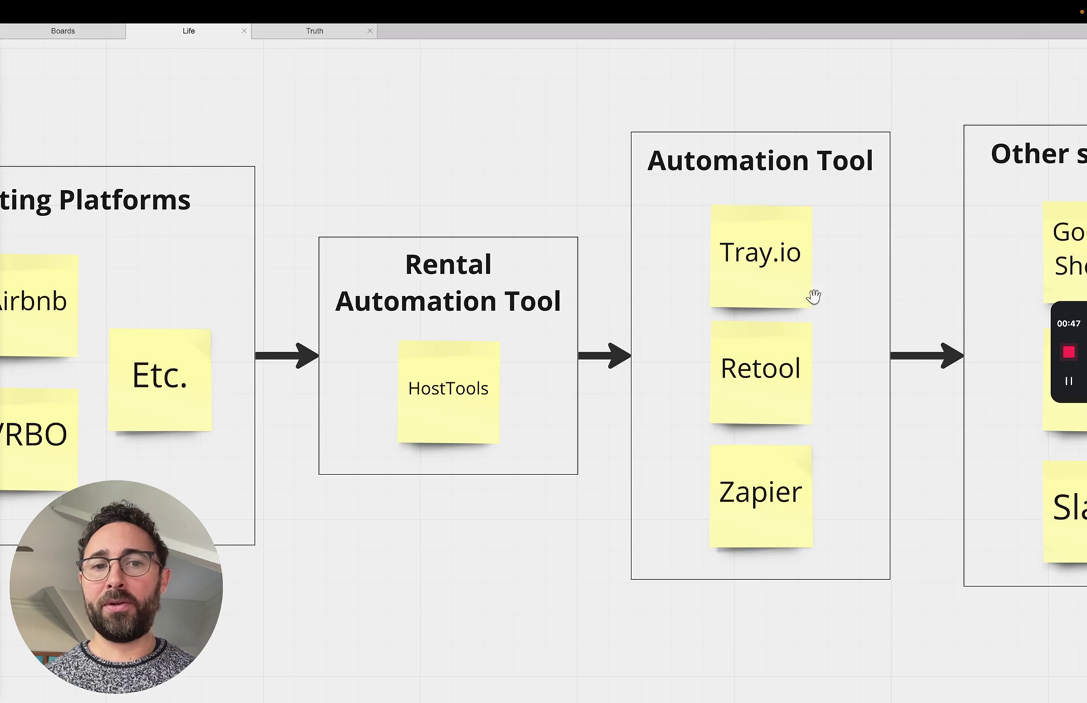
pyautogui.hscroll(5, 838, 444)
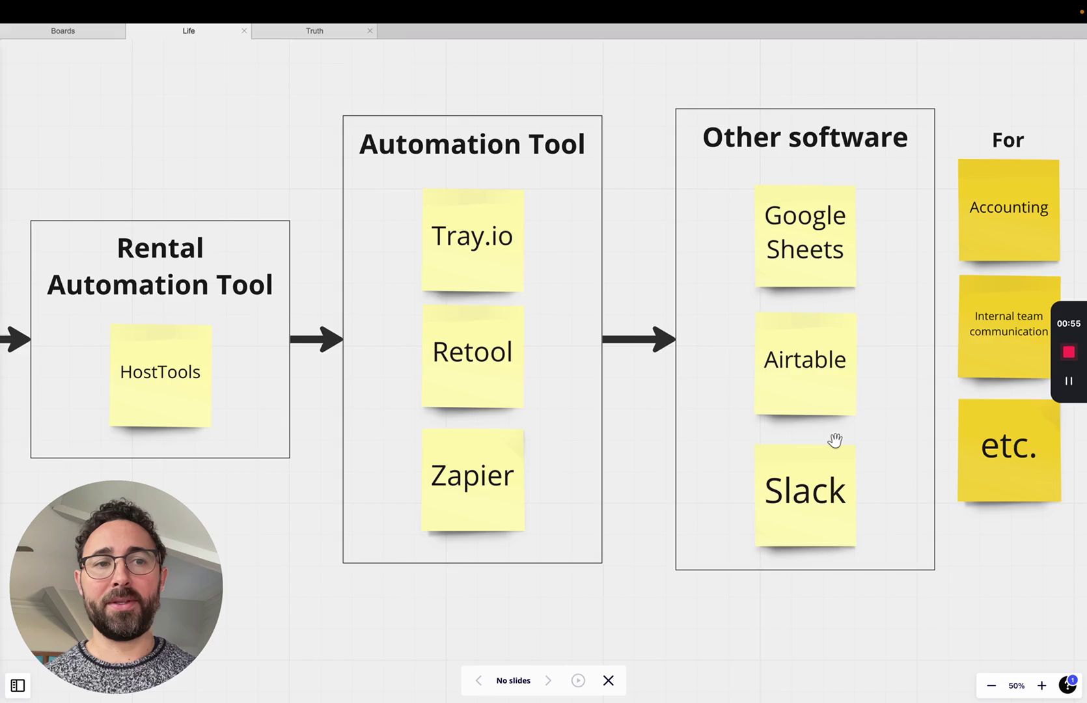
pyautogui.hscroll(3, 835, 442)
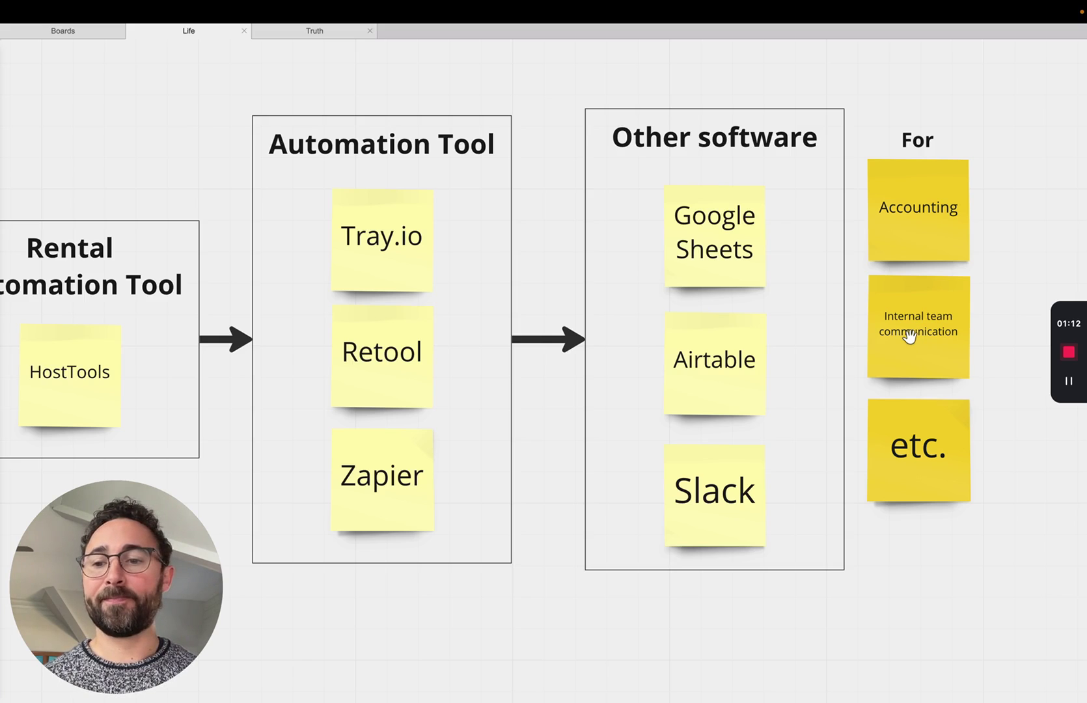
# Step: Centre the Options section's three HostTools Webhook flows: Airtable, Tray.io and Retool
pyautogui.scroll(-10, 820, 407)
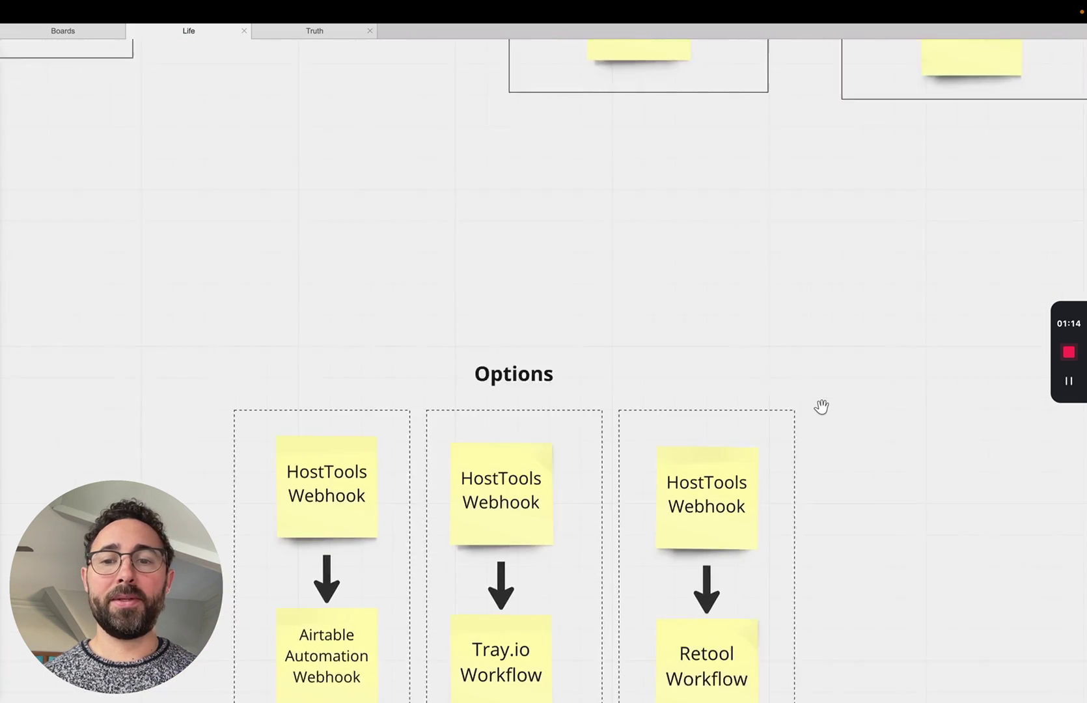
pyautogui.scroll(1, 821, 407)
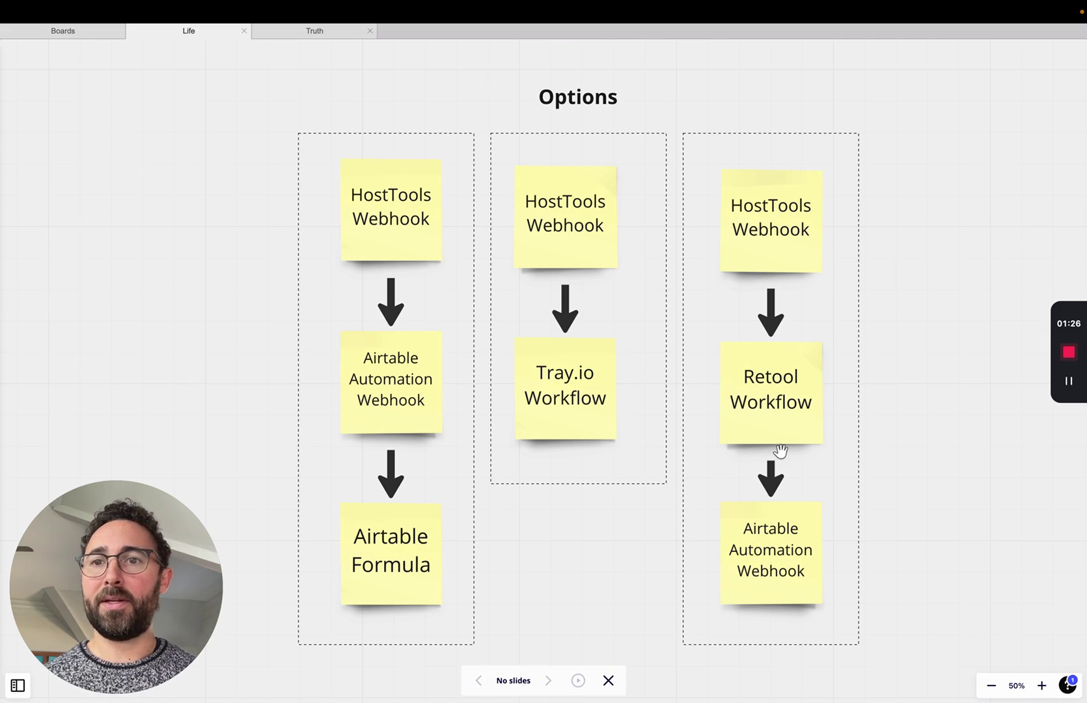
# Step: Bring up the Host Tools Booking Confirmation Rule and review its webhook settings
pyautogui.hotkey('ctrl', 'Right')
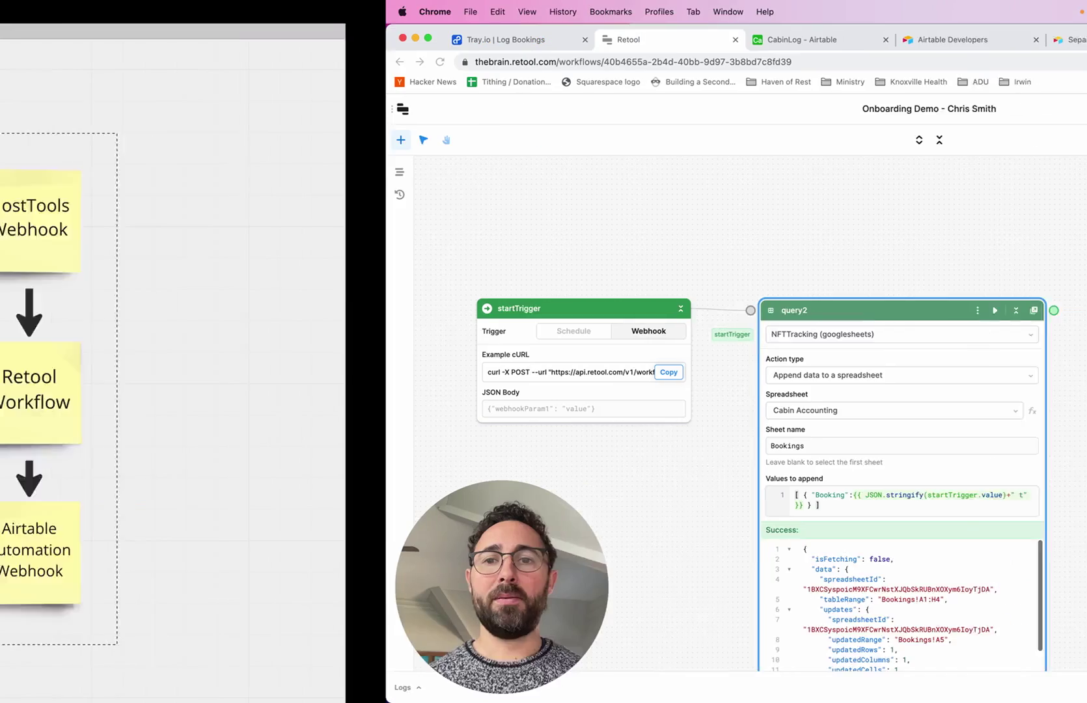
pyautogui.hotkey('ctrl', 'Right')
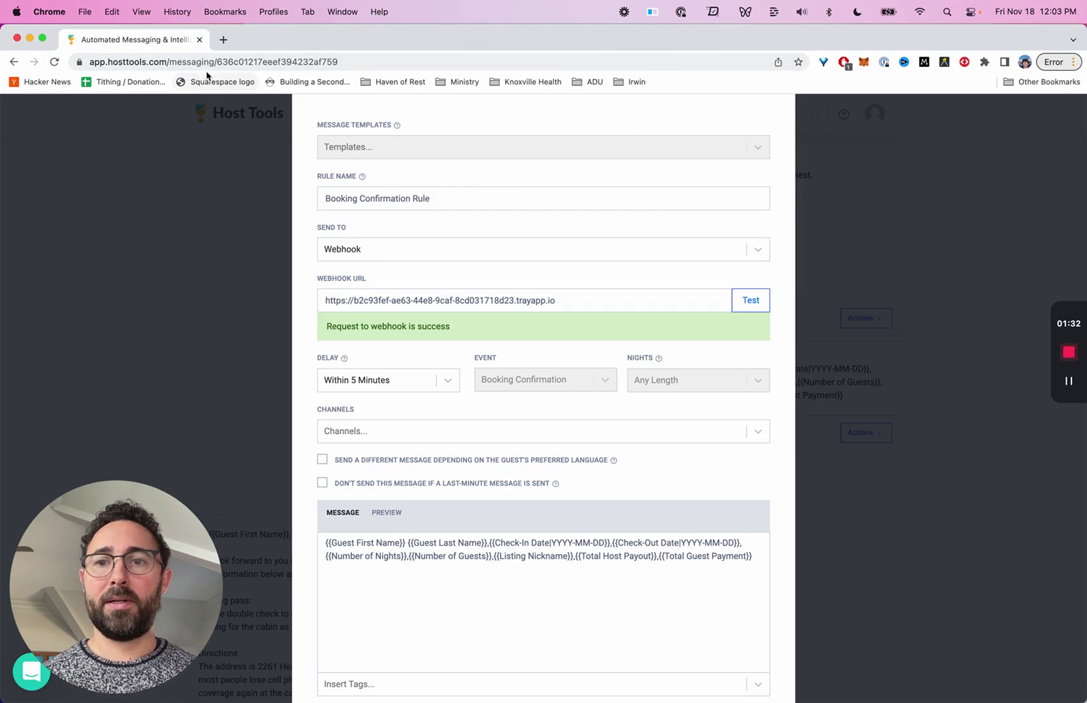
pyautogui.scroll(2, 456, 336)
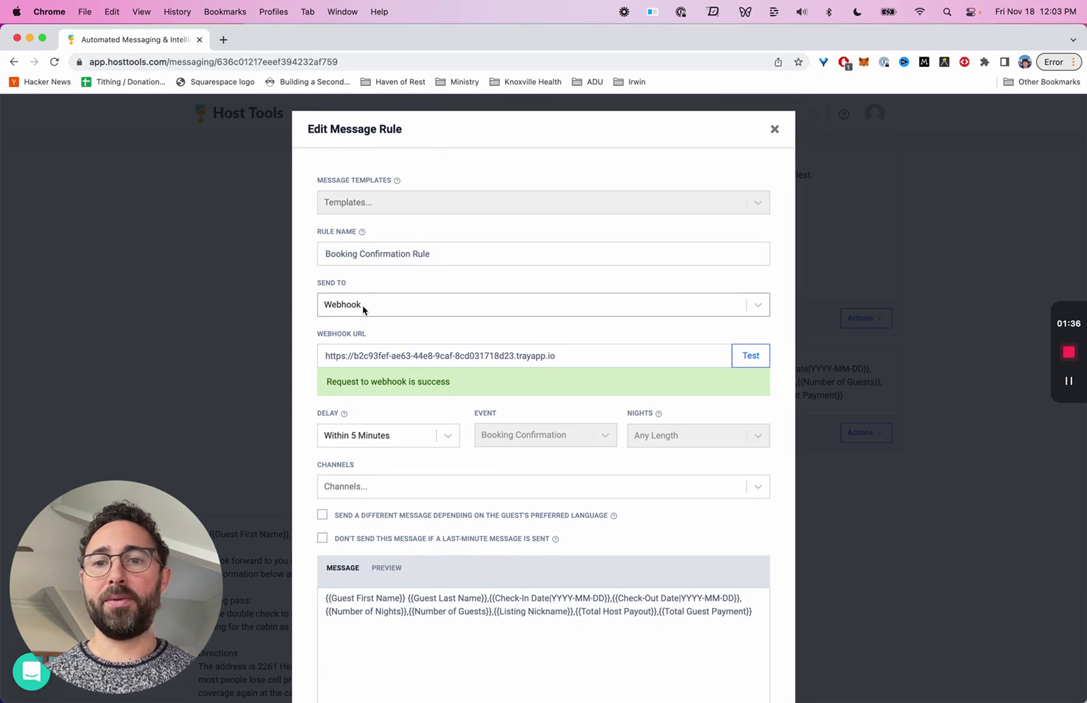
pyautogui.scroll(-1, 417, 410)
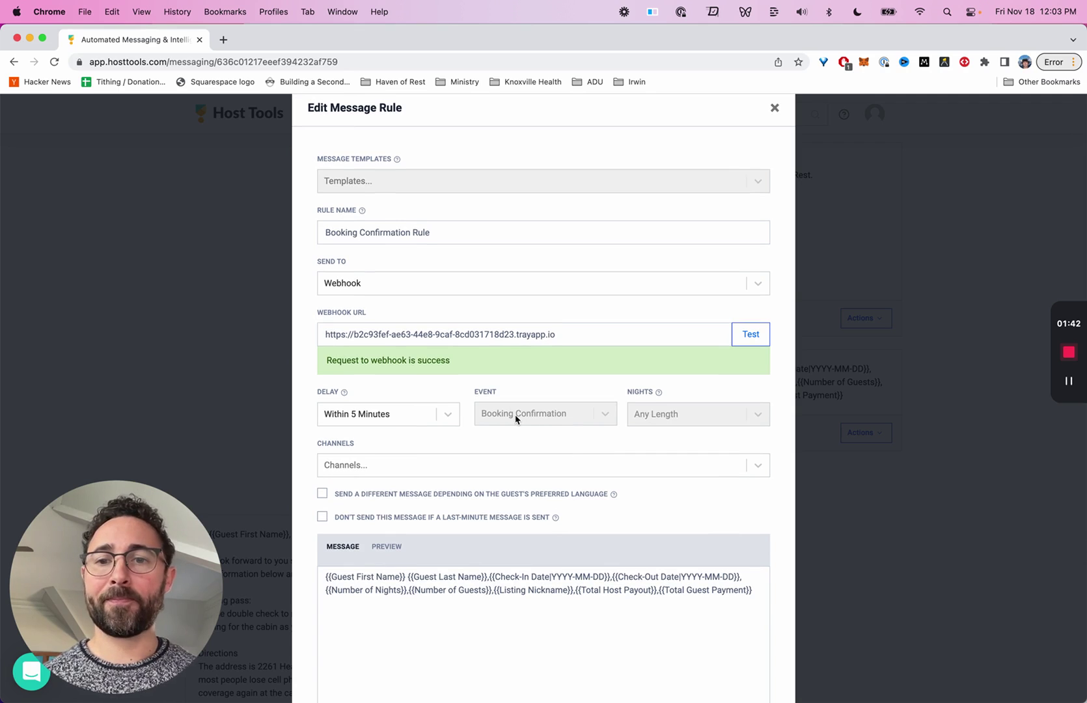
pyautogui.scroll(-5, 473, 531)
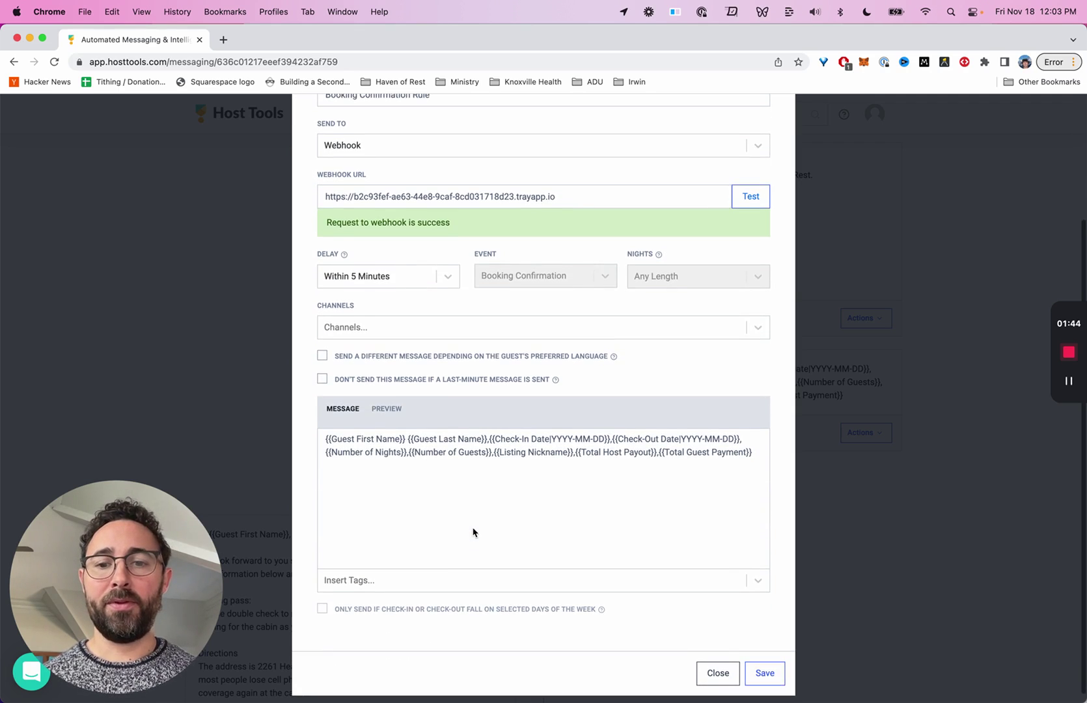
# Step: Browse the Insert Tags list of booking tags, then close it
pyautogui.click(376, 580)
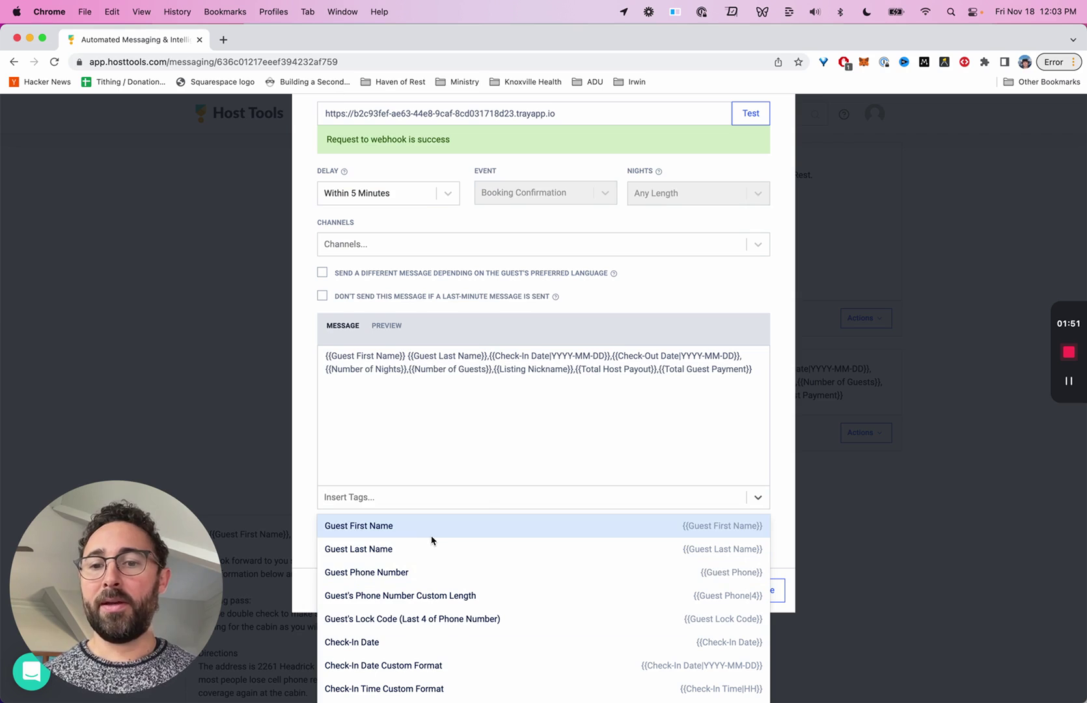
pyautogui.scroll(-3, 396, 644)
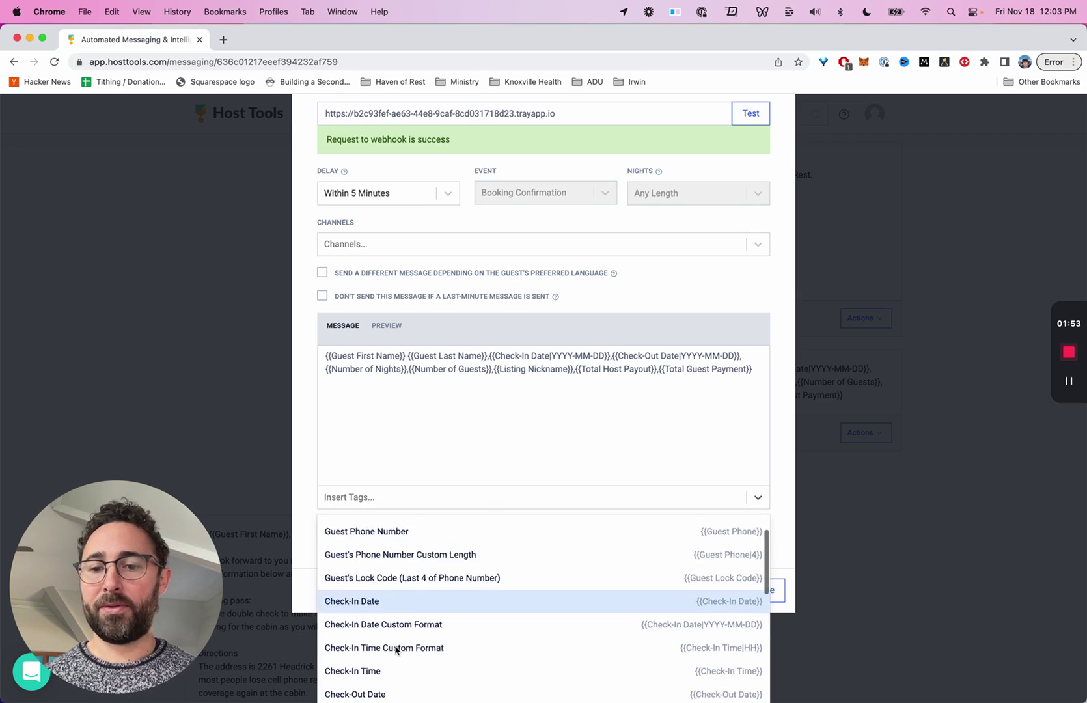
pyautogui.scroll(-2, 389, 626)
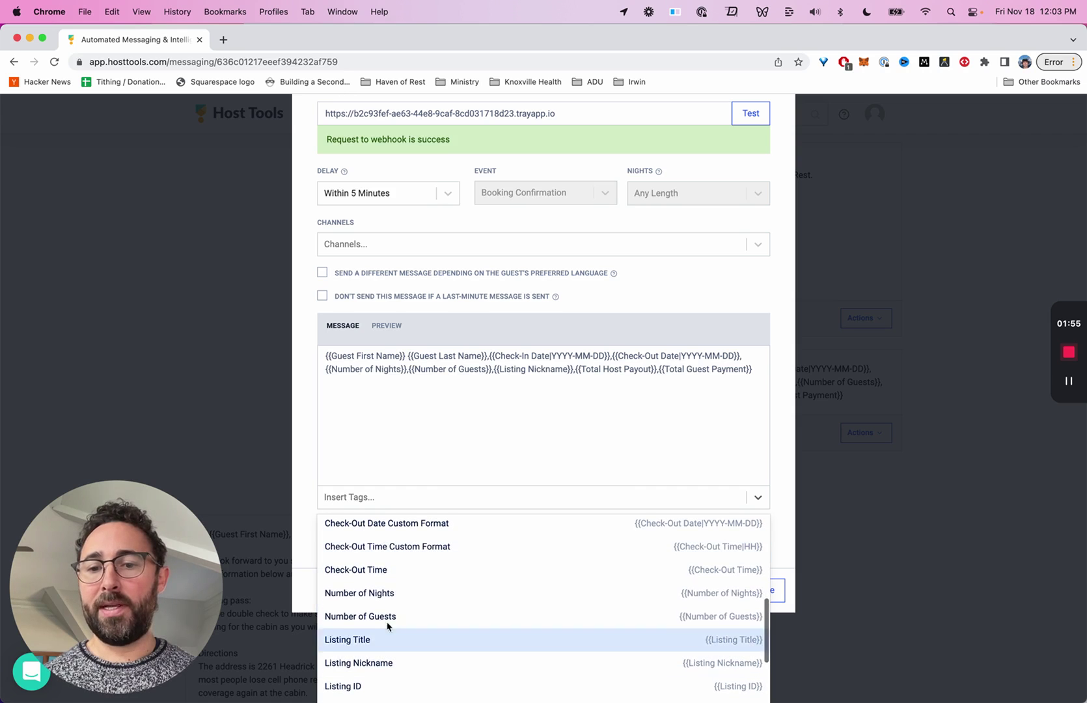
pyautogui.scroll(-3, 388, 623)
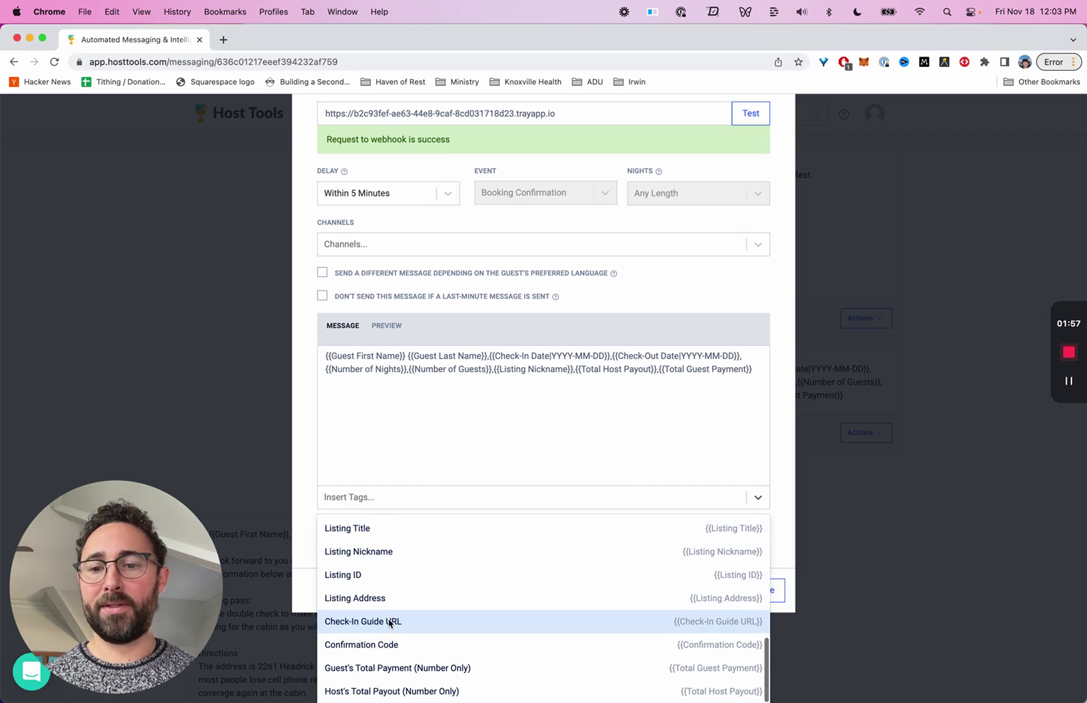
pyautogui.click(441, 404)
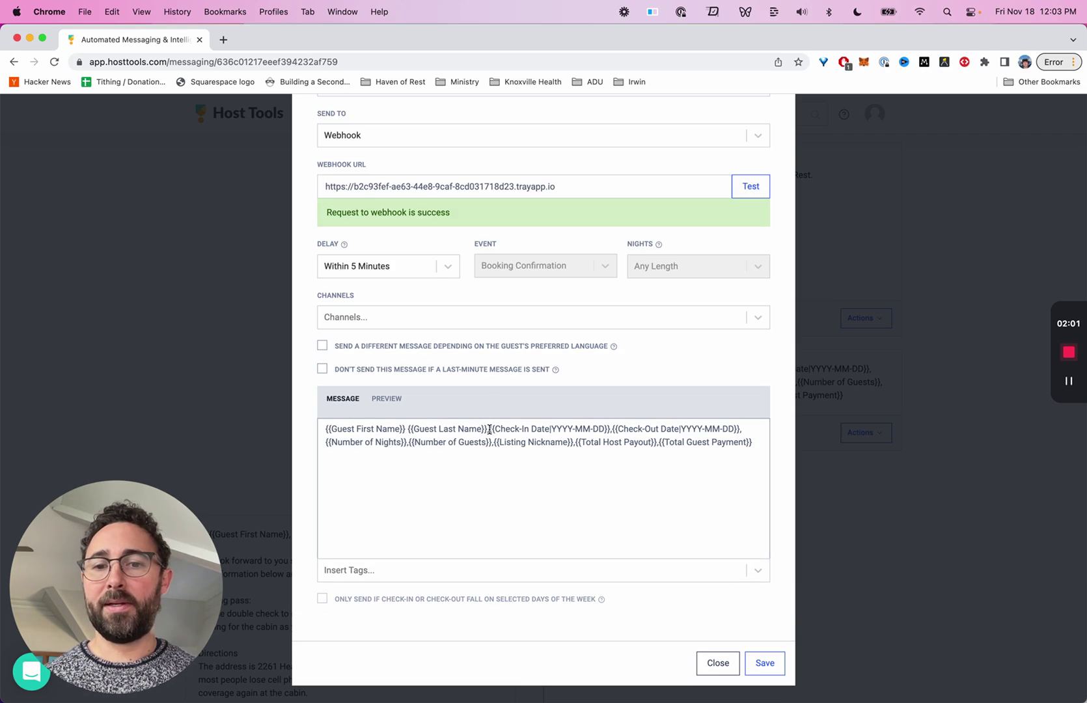
pyautogui.scroll(5, 677, 477)
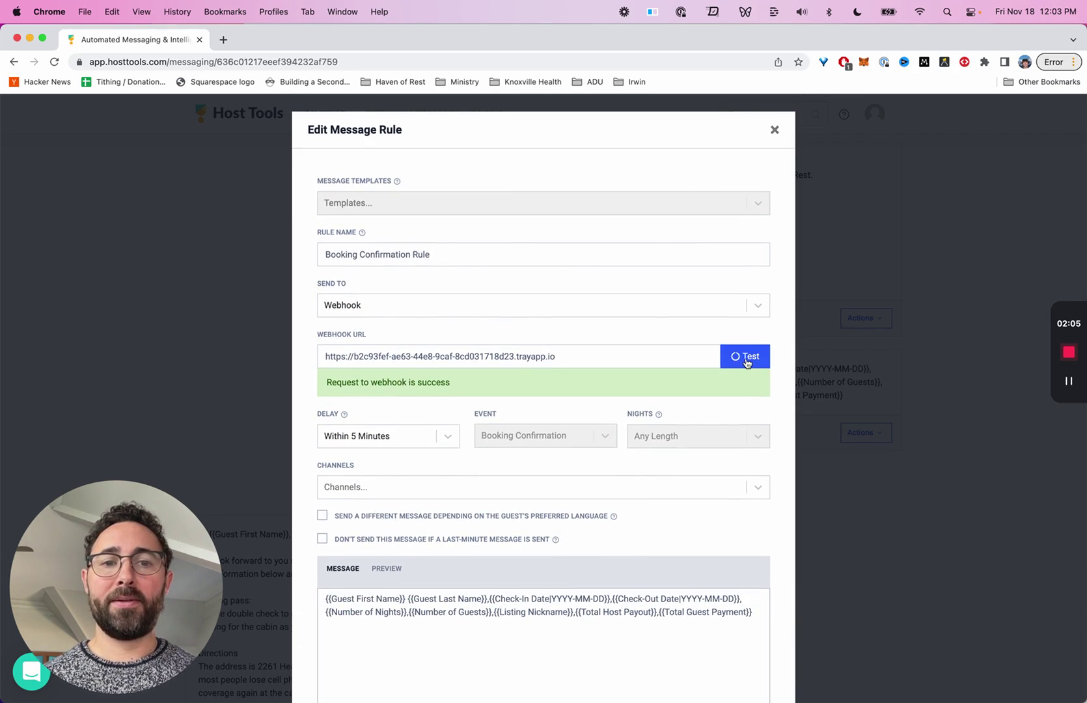
# Step: Check the test booking rows in the CabinLog Airtable base and Cabin Accounting spreadsheet
pyautogui.hotkey('ctrl', 'Left')
pyautogui.hotkey('ctrl', 'Right')
pyautogui.hotkey('ctrl', 'Right')
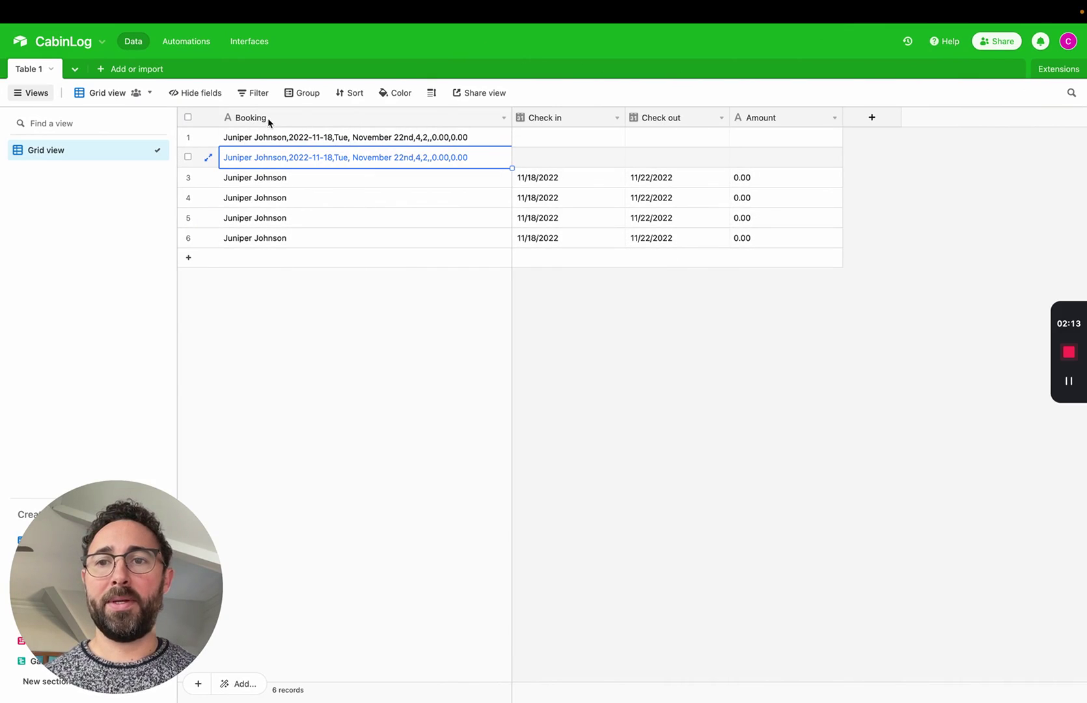
pyautogui.hotkey('ctrl', 'Right')
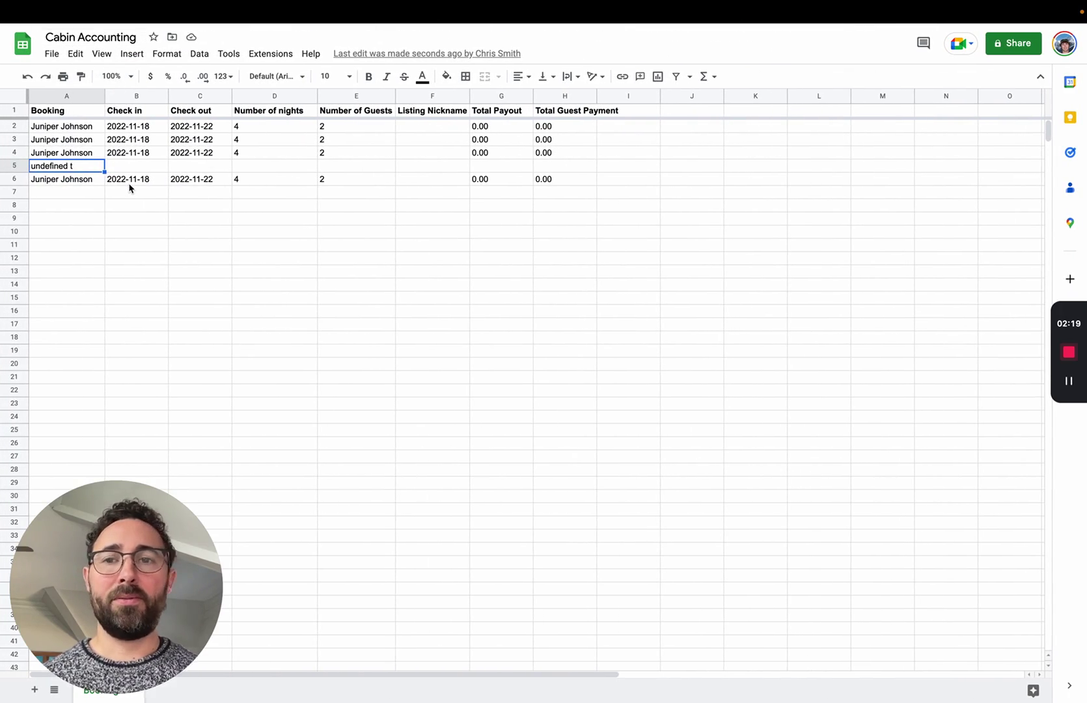
pyautogui.hotkey('ctrl', 'Left')
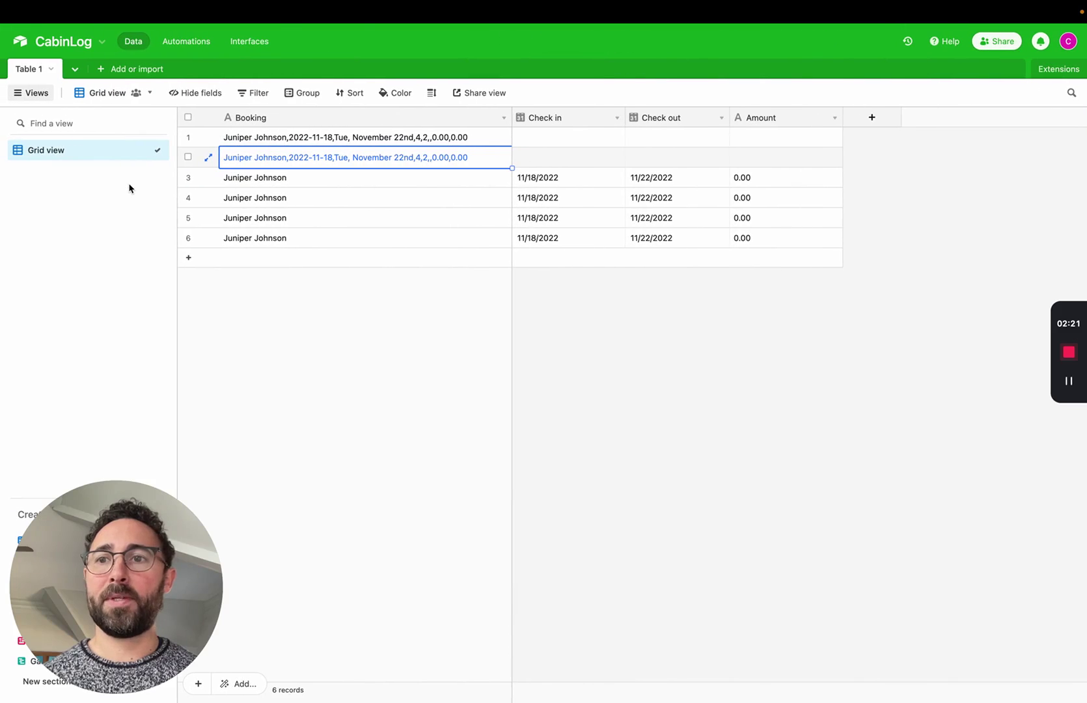
# Step: Go back through Host Tools and the Options diagram to the Tray.io Log Bookings workflow
pyautogui.hotkey('ctrl', 'Left')
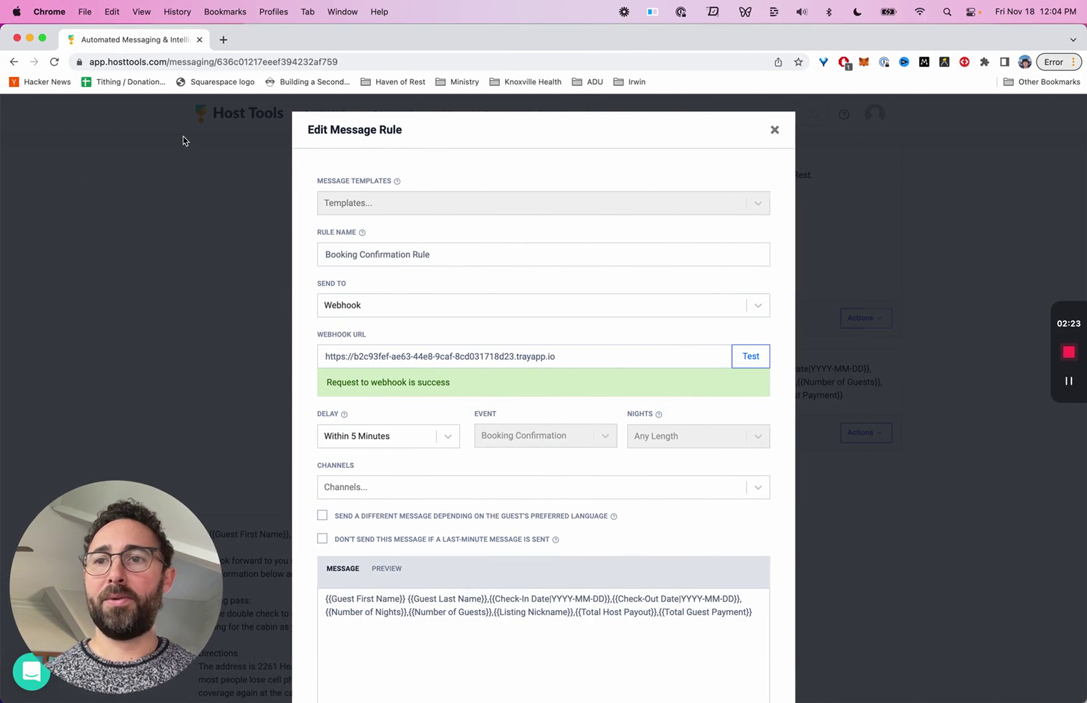
pyautogui.hotkey('ctrl', 'Left')
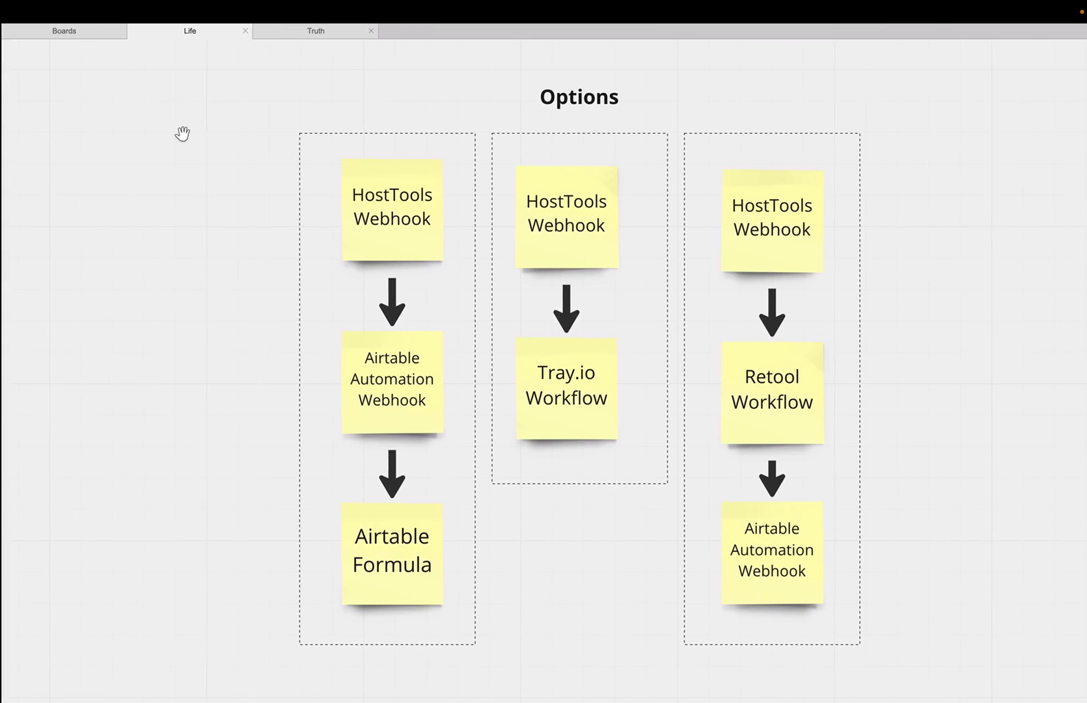
pyautogui.hotkey('ctrl', 'Right')
pyautogui.hotkey('ctrl', 'Right')
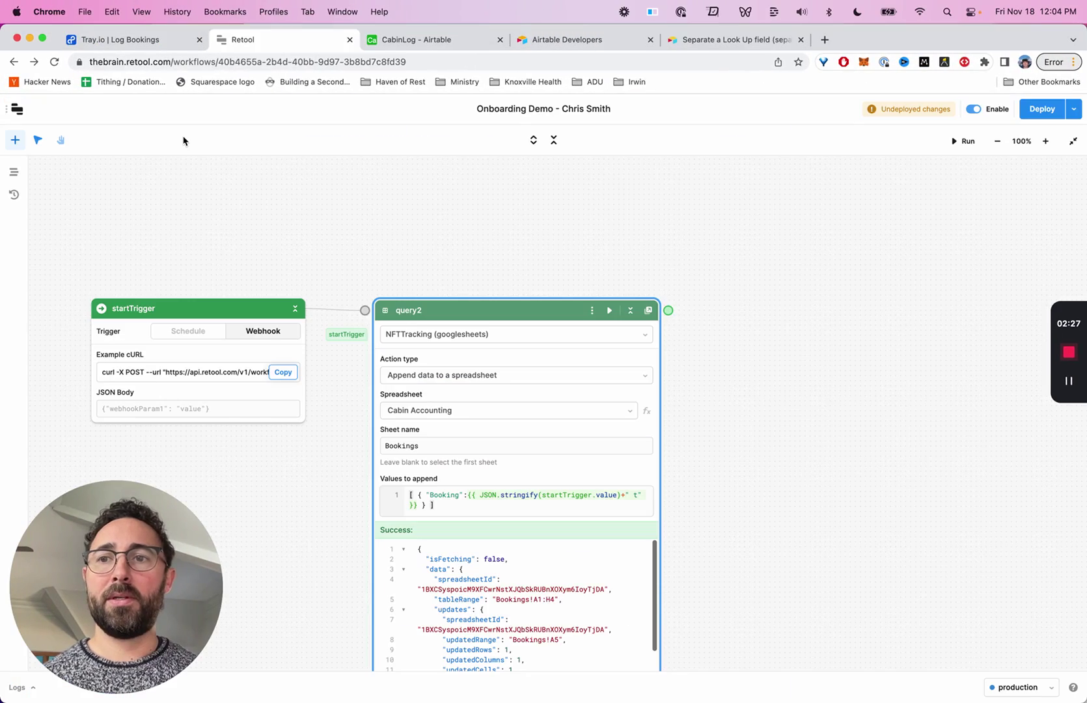
pyautogui.click(136, 48)
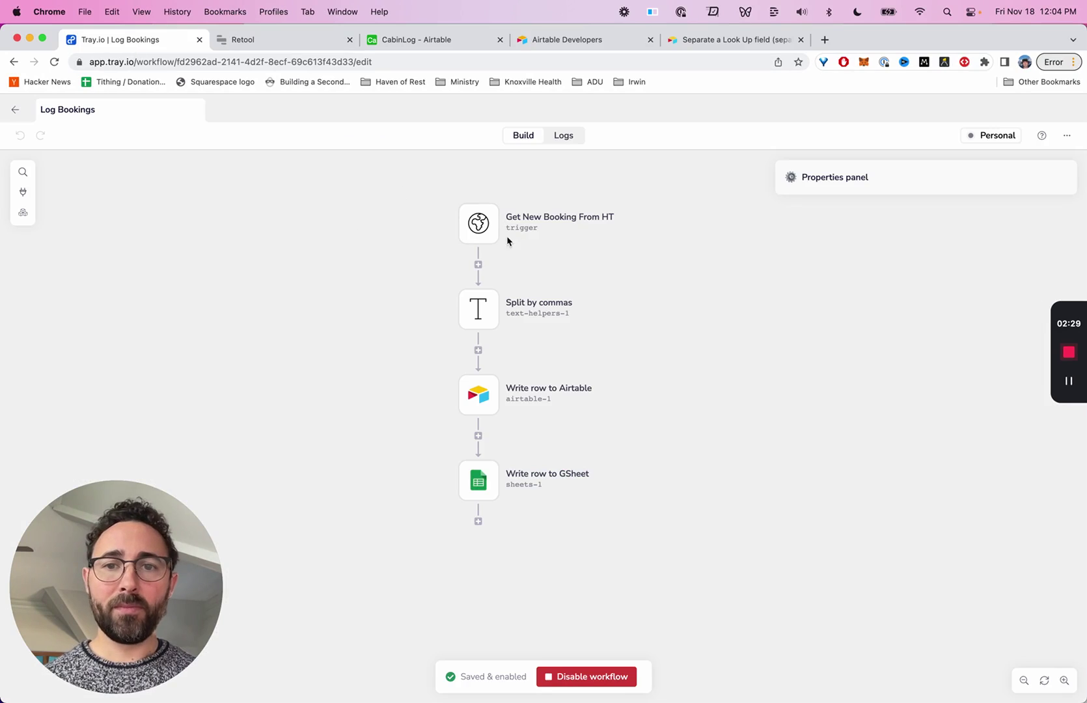
# Step: Review the Host Tools booking trigger's properties and the Log Bookings workflow settings
pyautogui.click(477, 223)
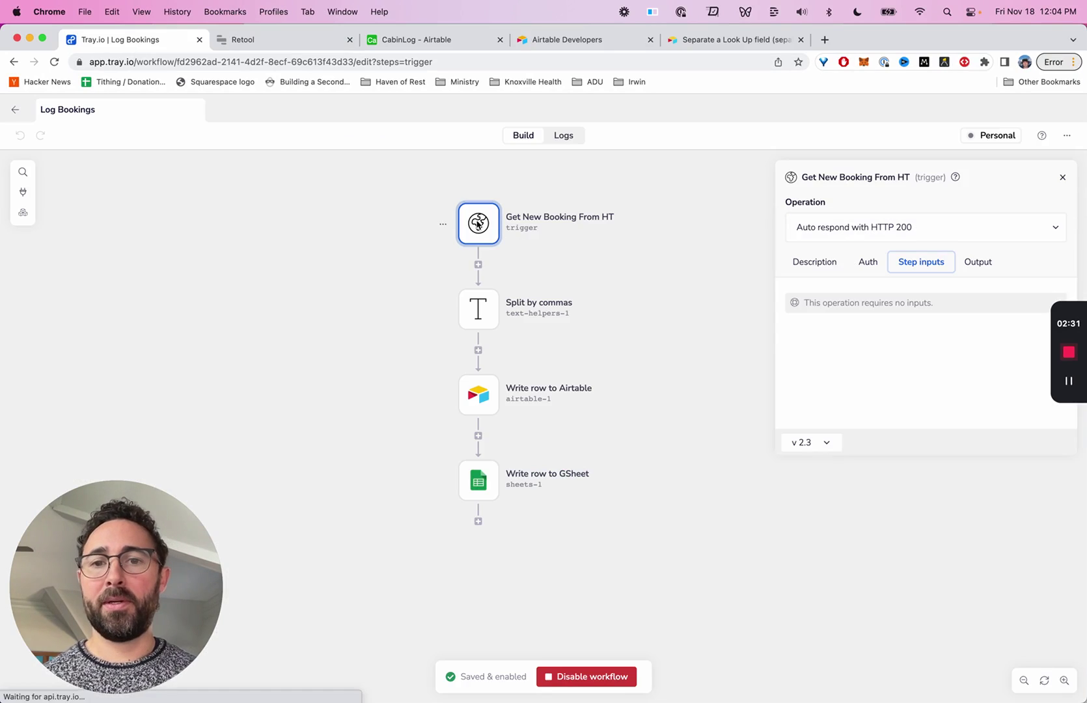
pyautogui.click(1067, 134)
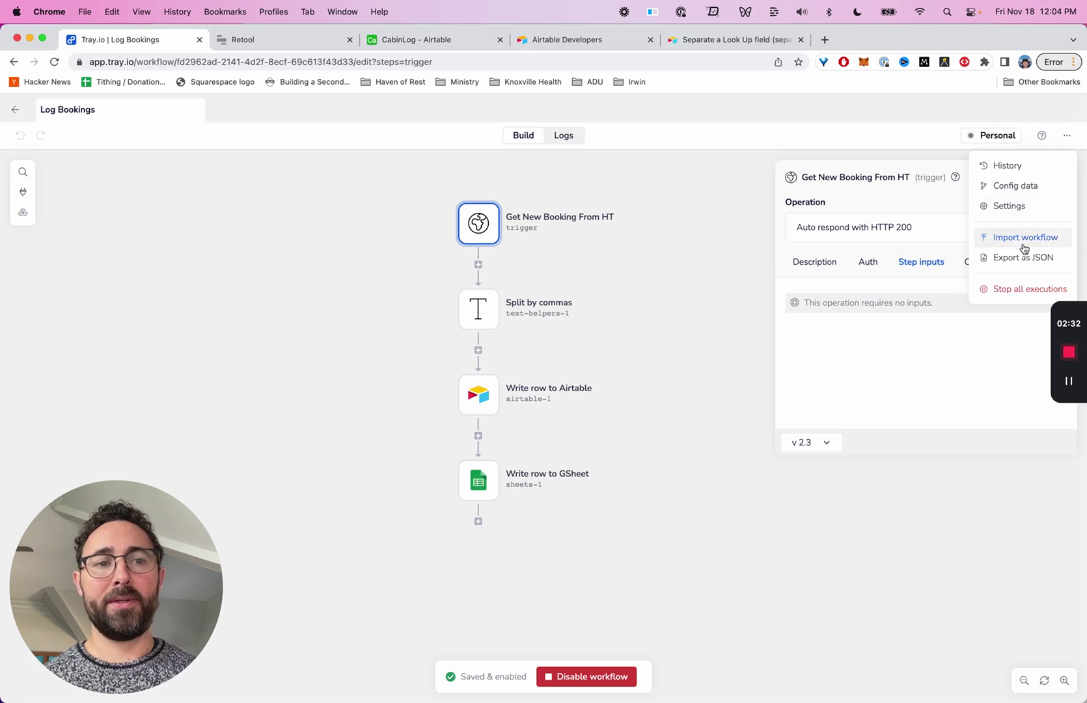
pyautogui.click(1020, 205)
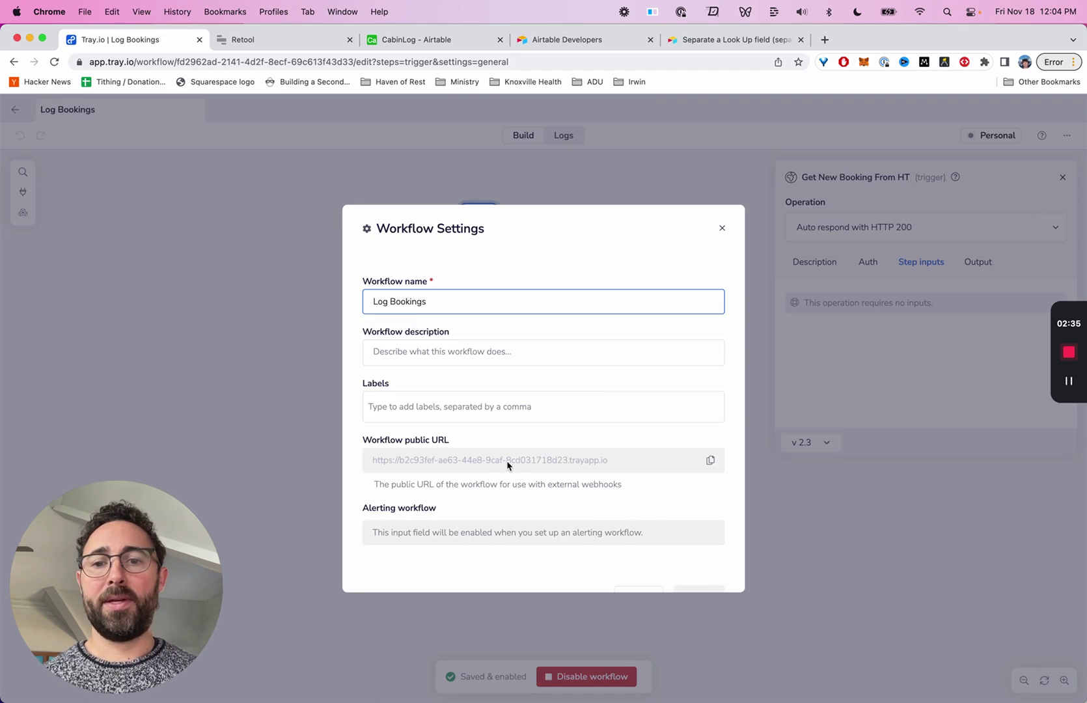
pyautogui.click(318, 379)
pyautogui.click(721, 228)
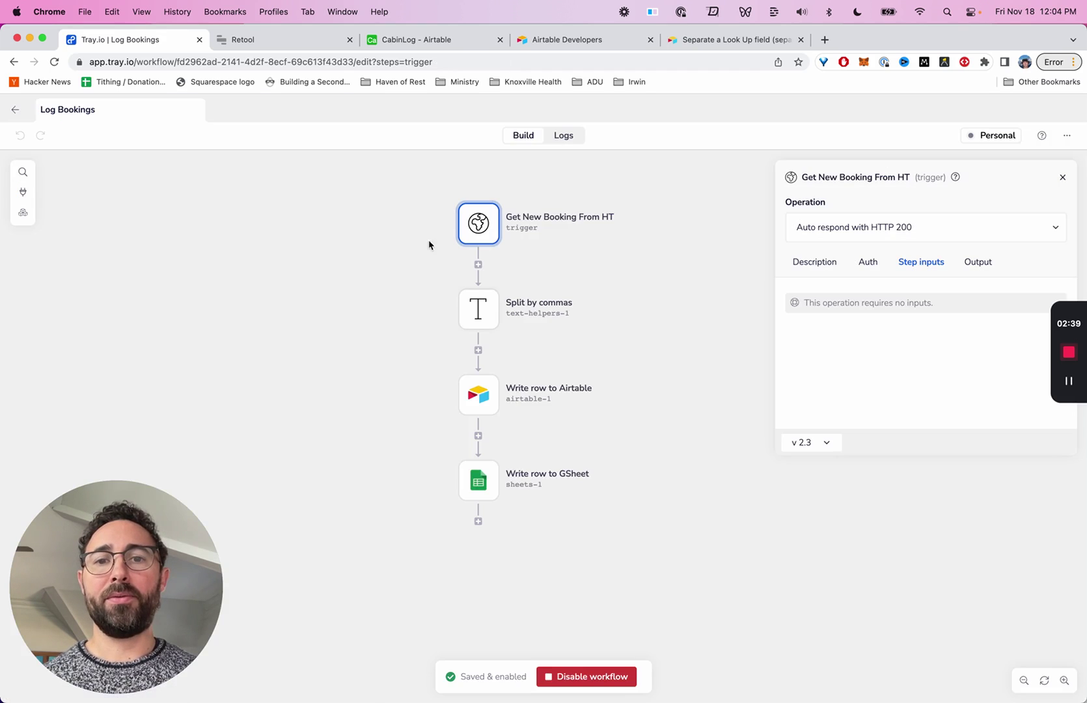
# Step: Inspect the Split by commas, Write row to Airtable and Write row to GSheet step settings
pyautogui.click(478, 309)
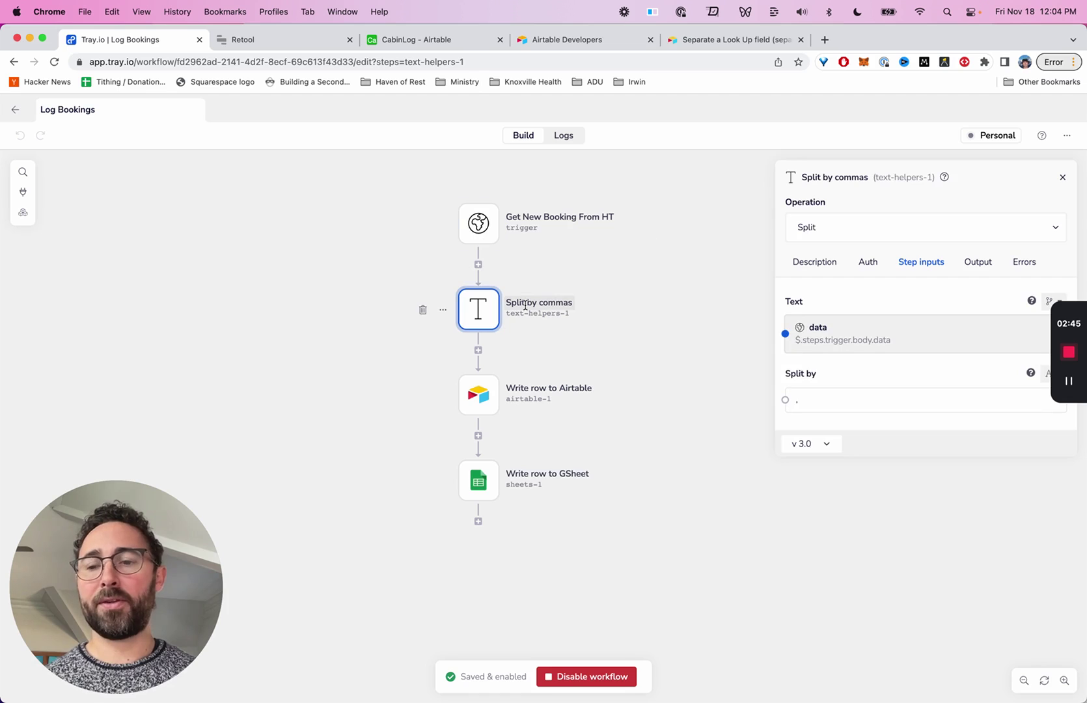
pyautogui.click(494, 394)
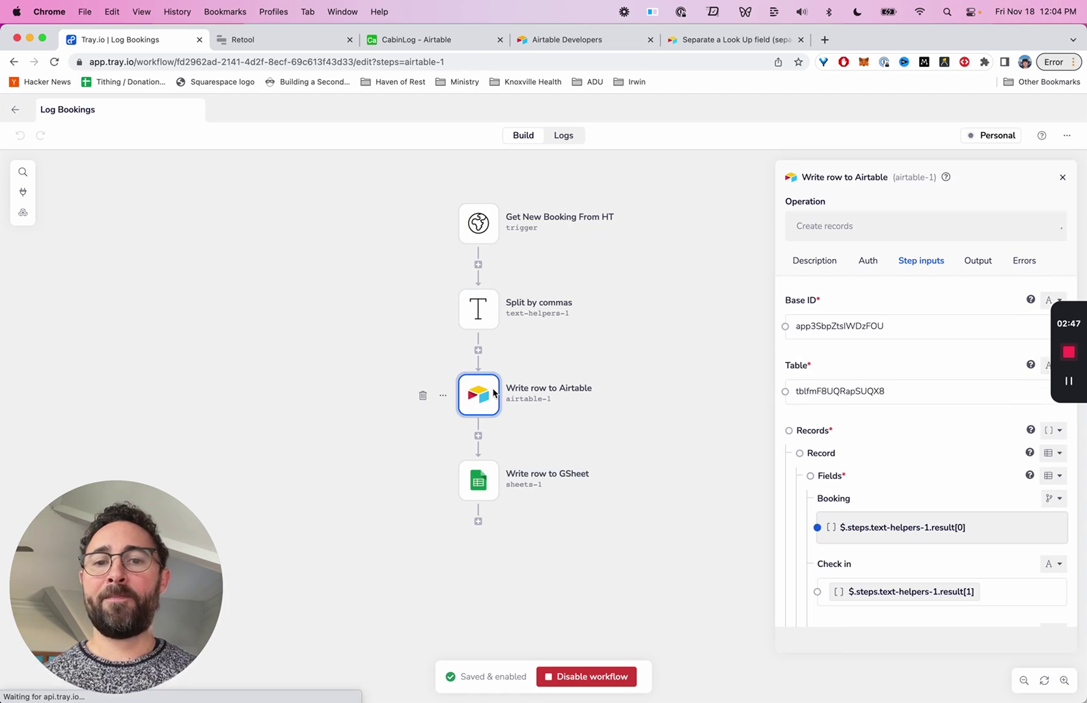
pyautogui.scroll(-3, 803, 410)
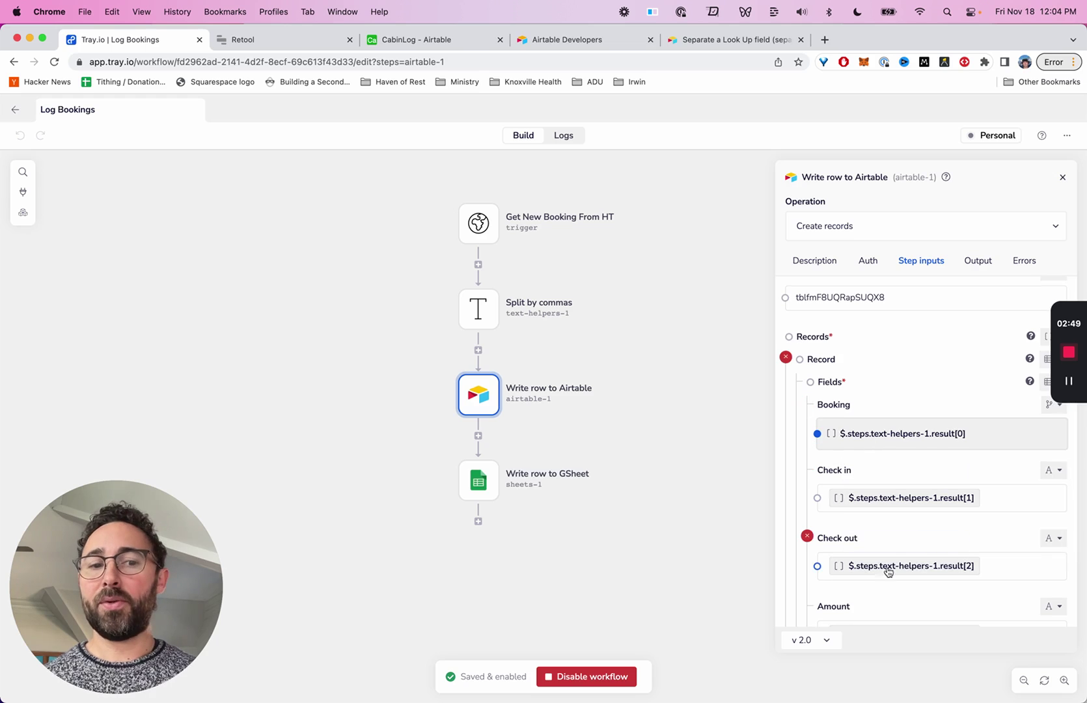
pyautogui.scroll(-2, 919, 520)
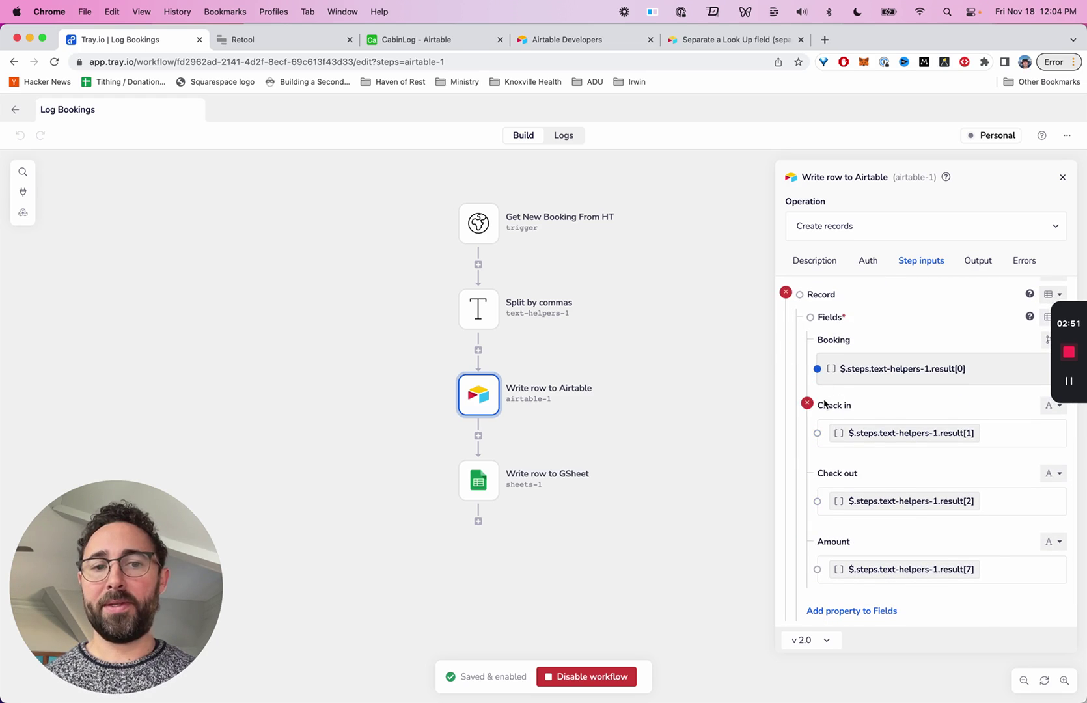
pyautogui.click(478, 488)
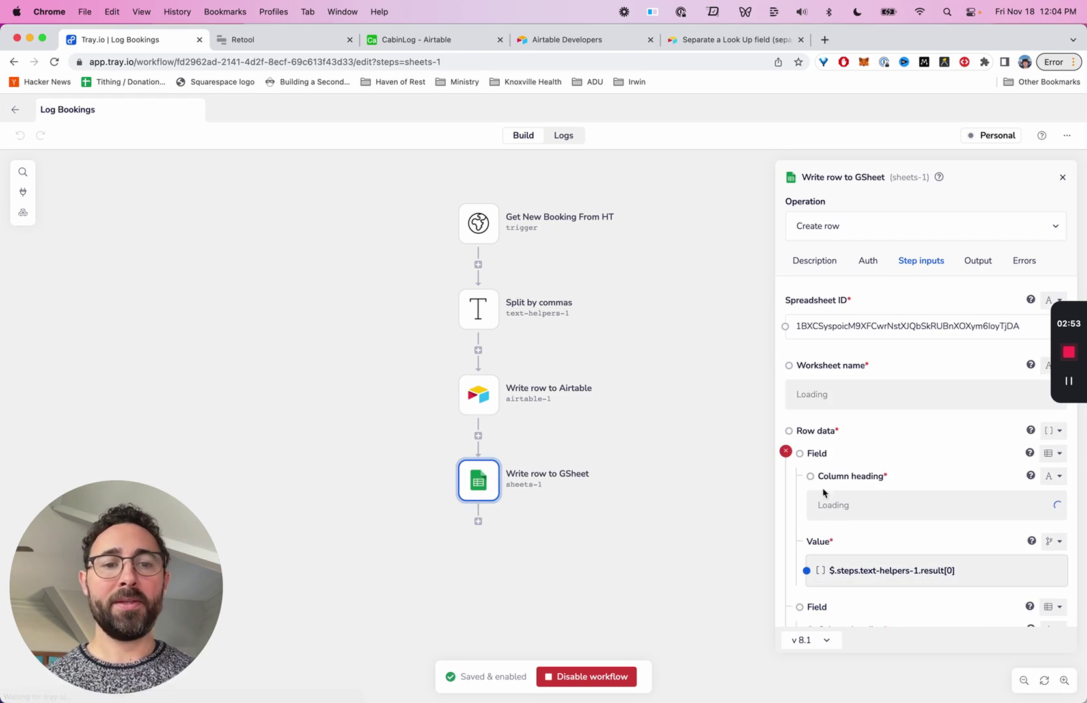
pyautogui.scroll(-5, 881, 469)
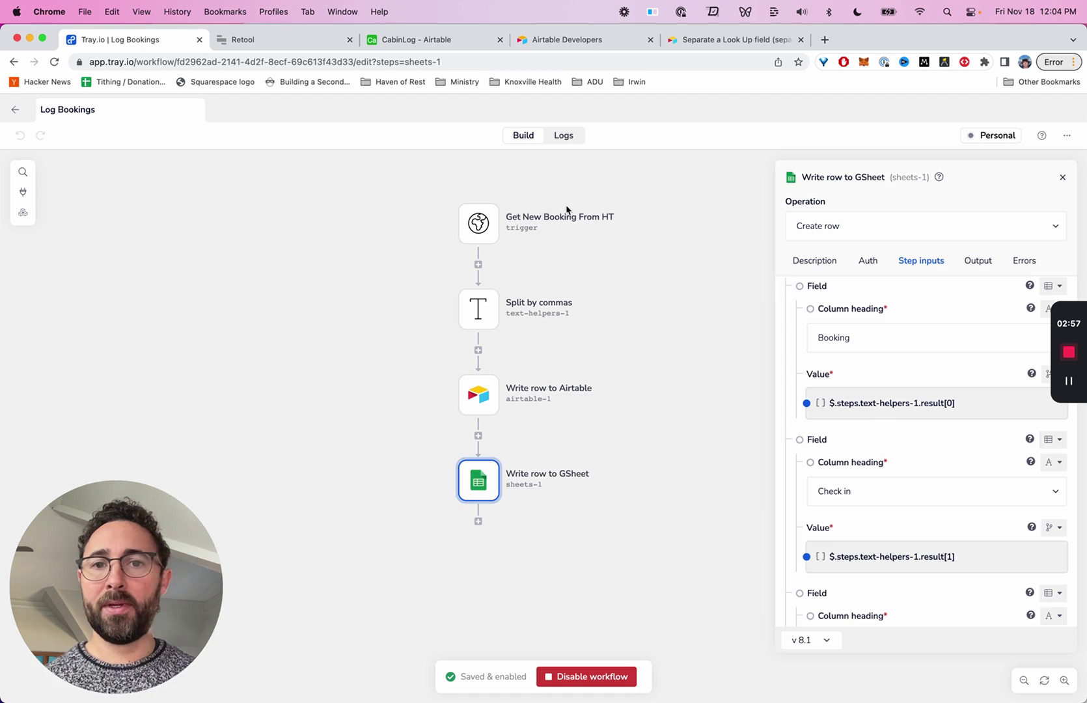
pyautogui.click(560, 135)
pyautogui.moveTo(114, 573); pyautogui.dragTo(247, 479)
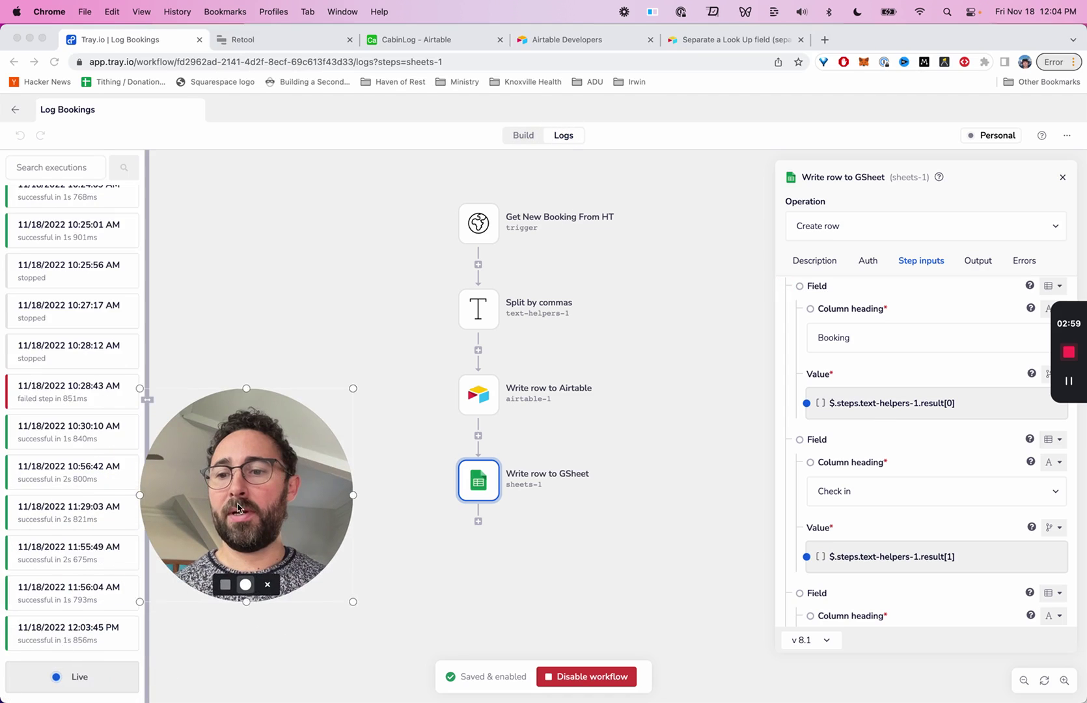
pyautogui.click(54, 637)
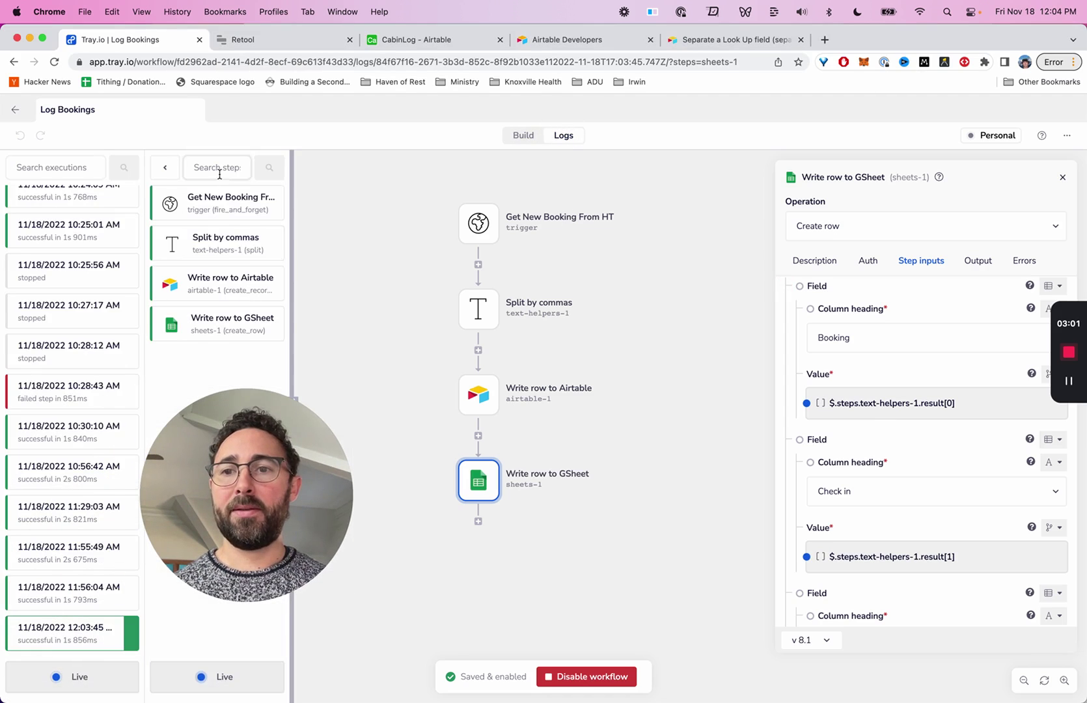
pyautogui.click(205, 208)
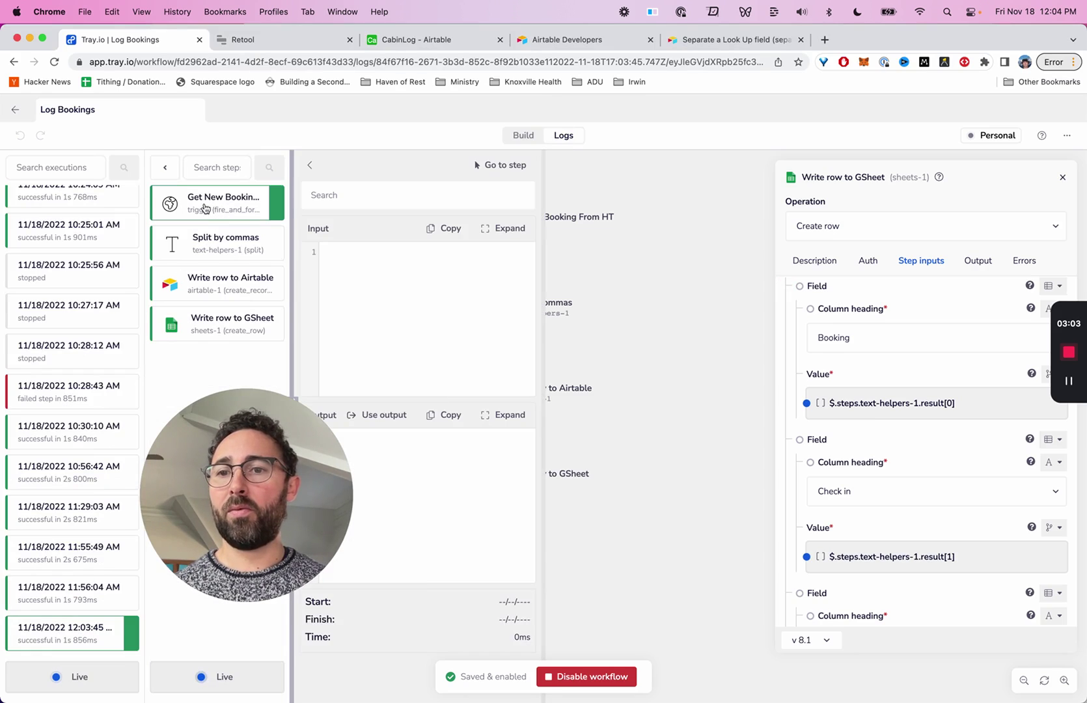
pyautogui.click(202, 284)
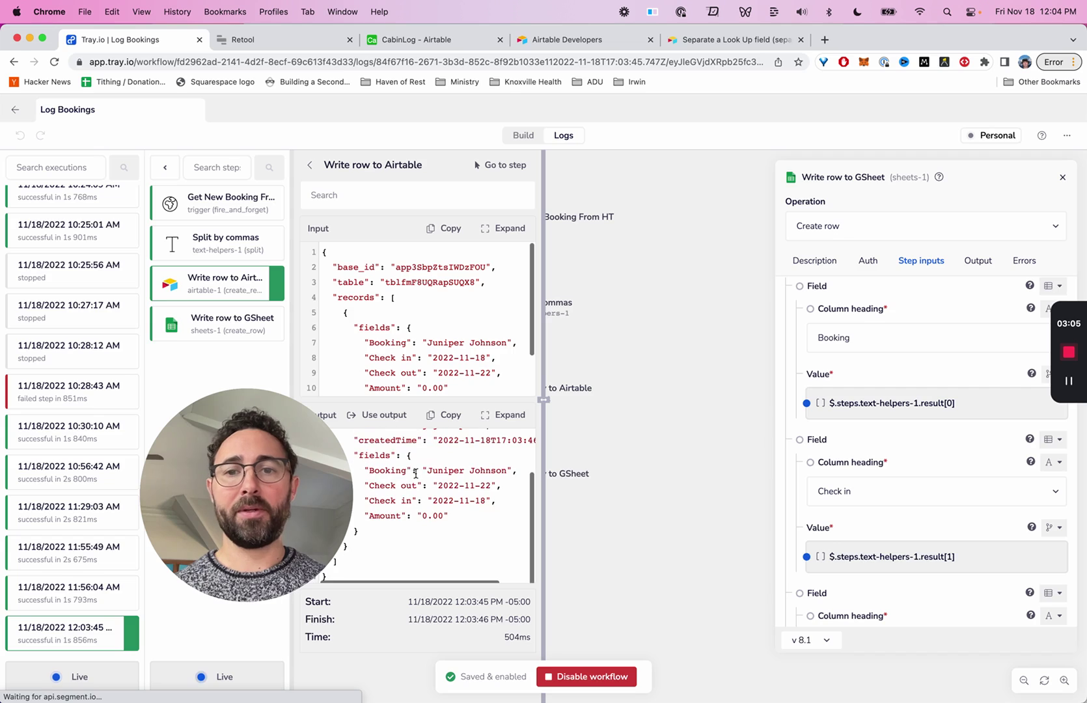
pyautogui.scroll(-2, 460, 344)
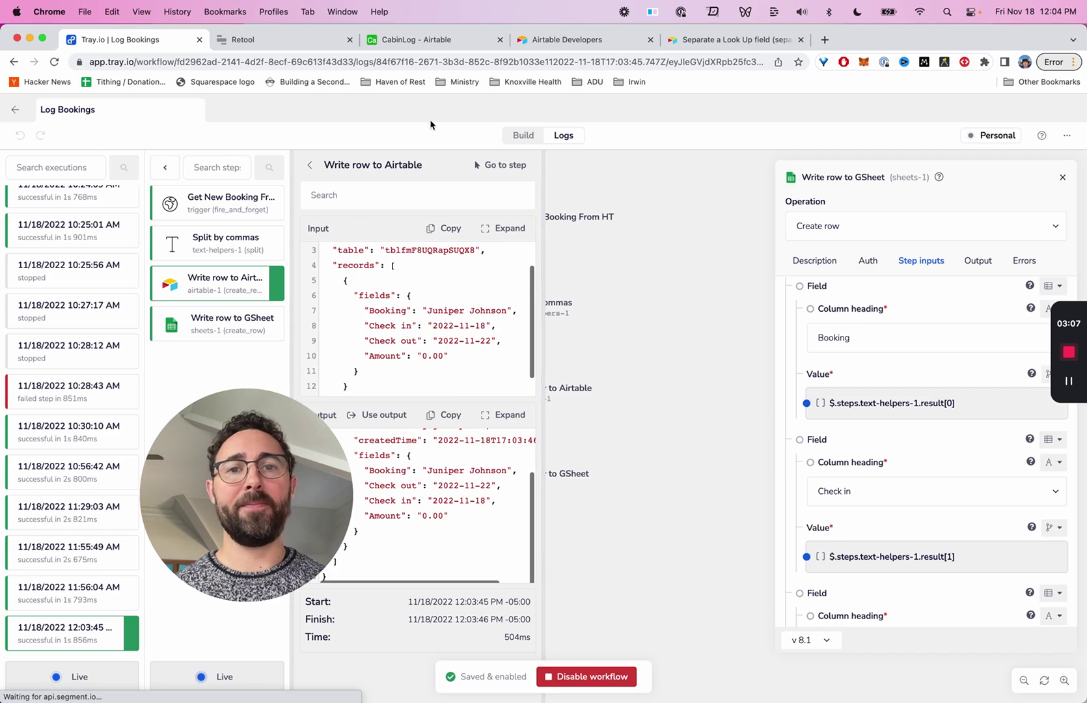
pyautogui.click(515, 137)
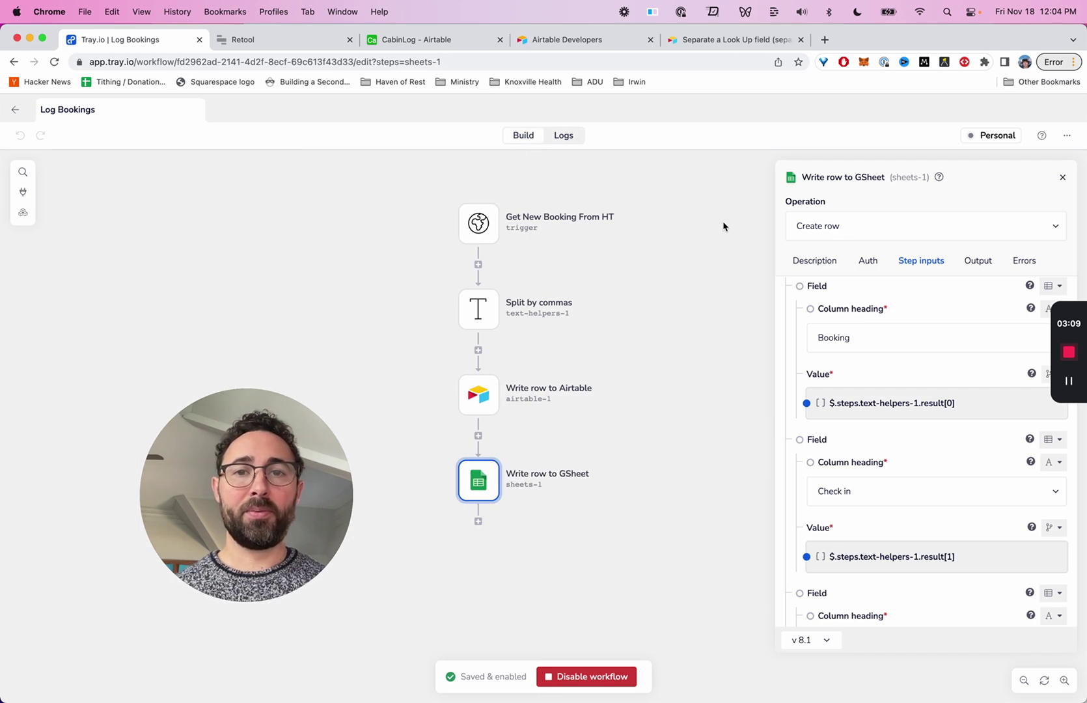
# Step: Browse the Tray.io connector library and search it for 'slack'
pyautogui.click(22, 192)
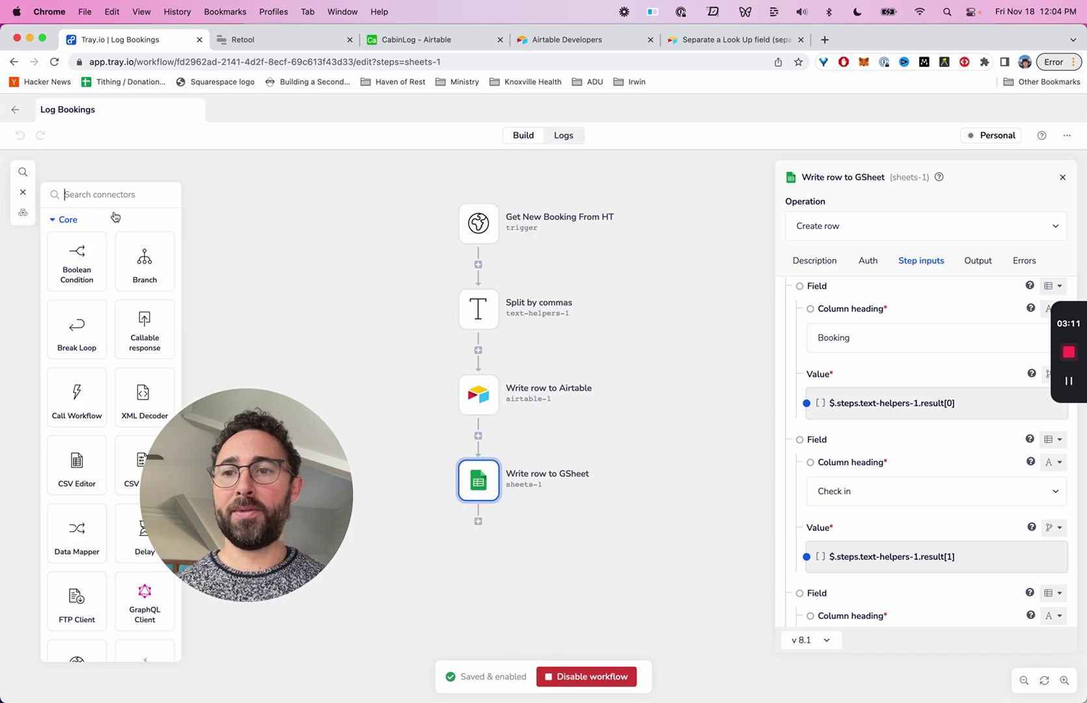
pyautogui.click(69, 205)
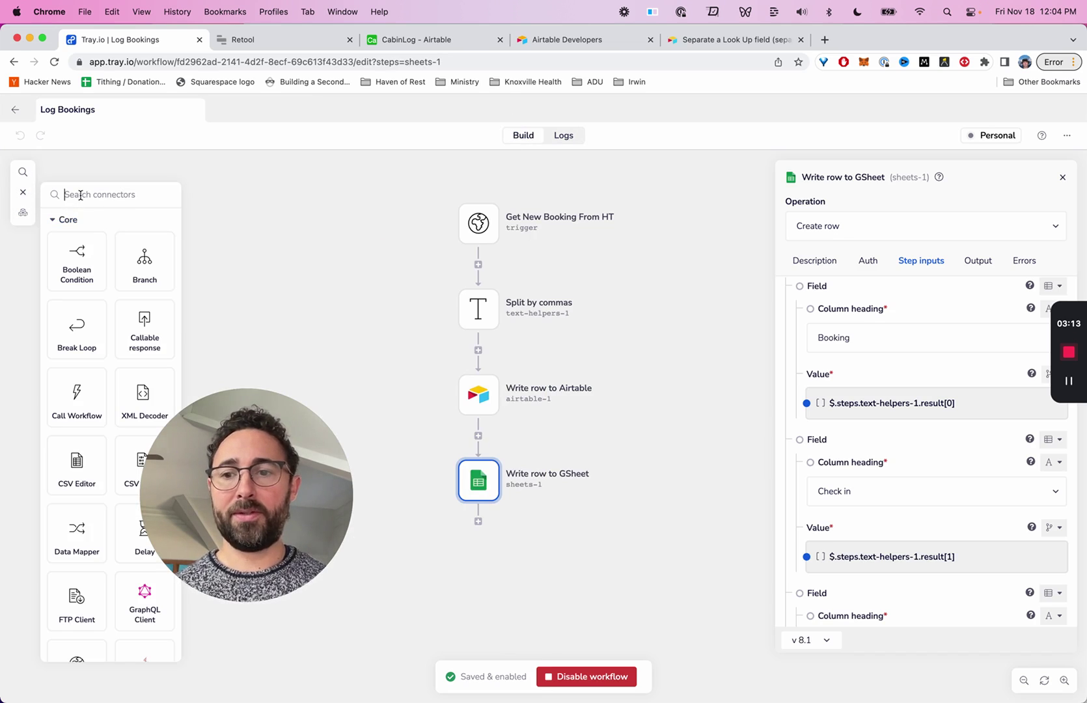
pyautogui.scroll(-15, 97, 385)
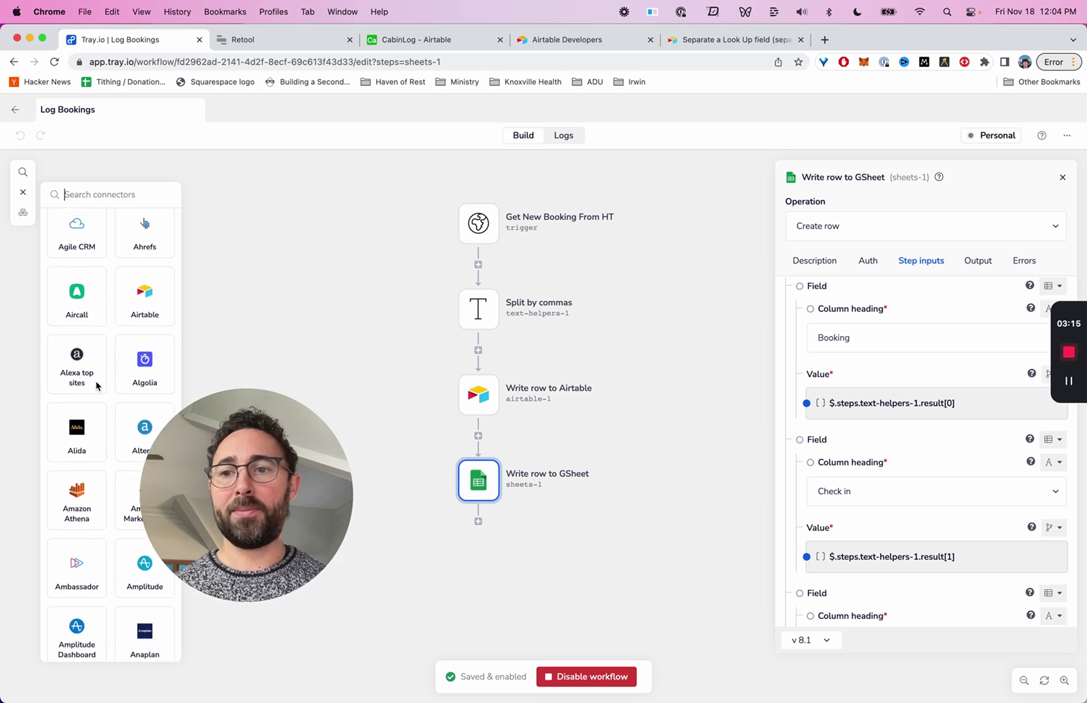
pyautogui.scroll(-10, 96, 385)
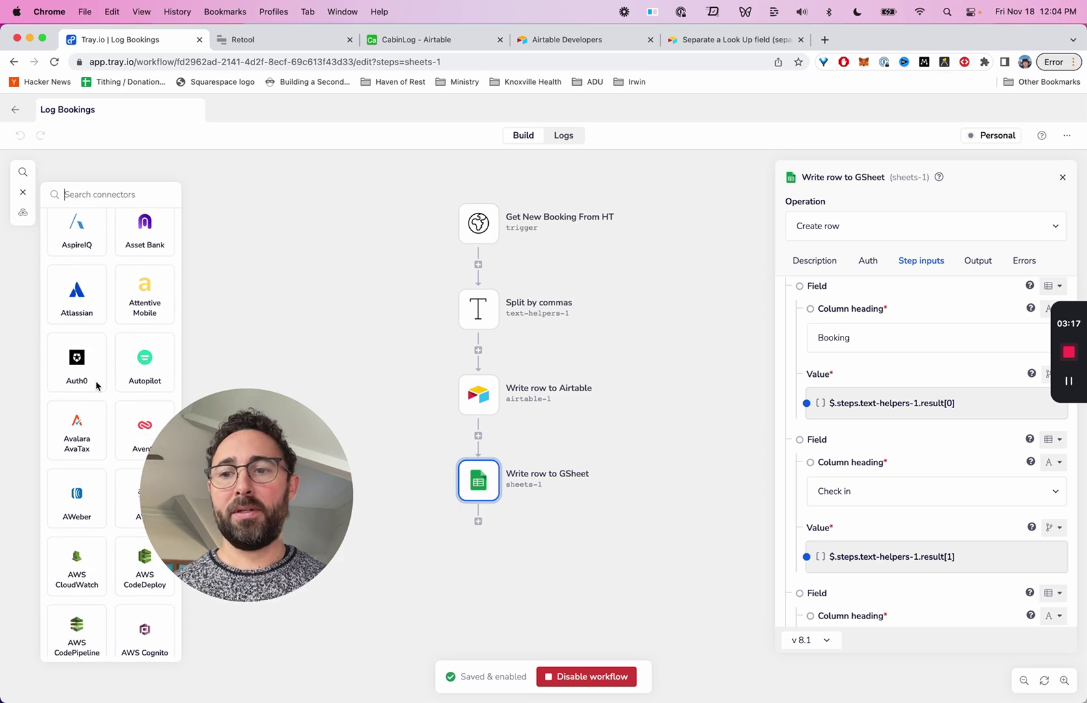
pyautogui.scroll(-10, 96, 385)
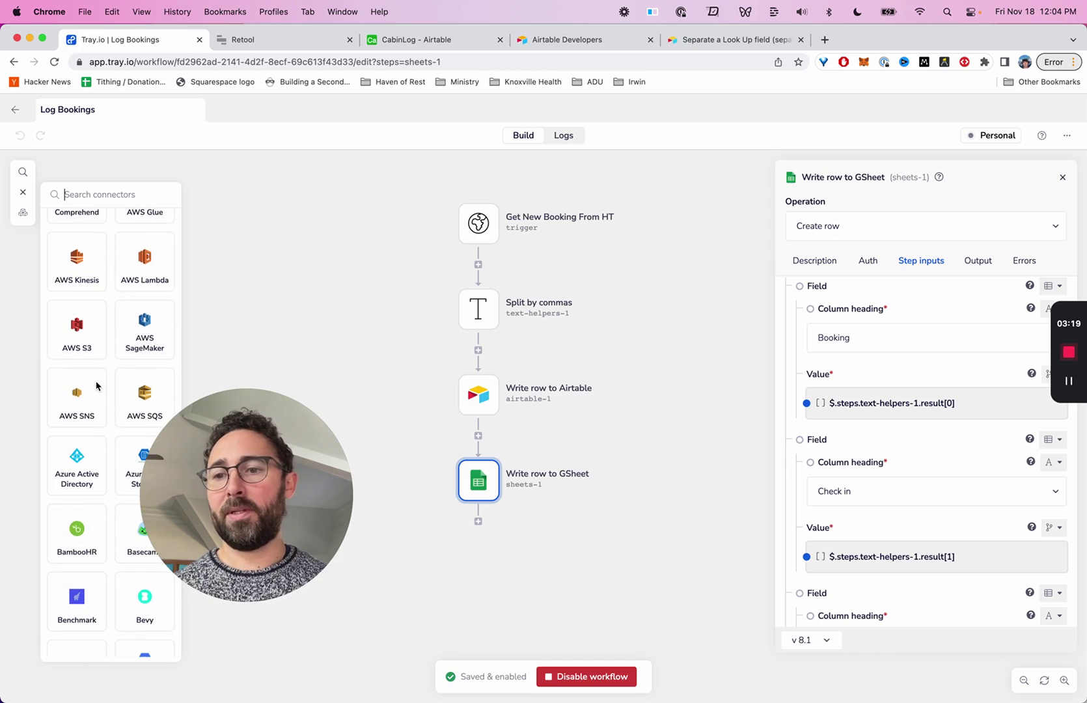
pyautogui.scroll(-3, 96, 386)
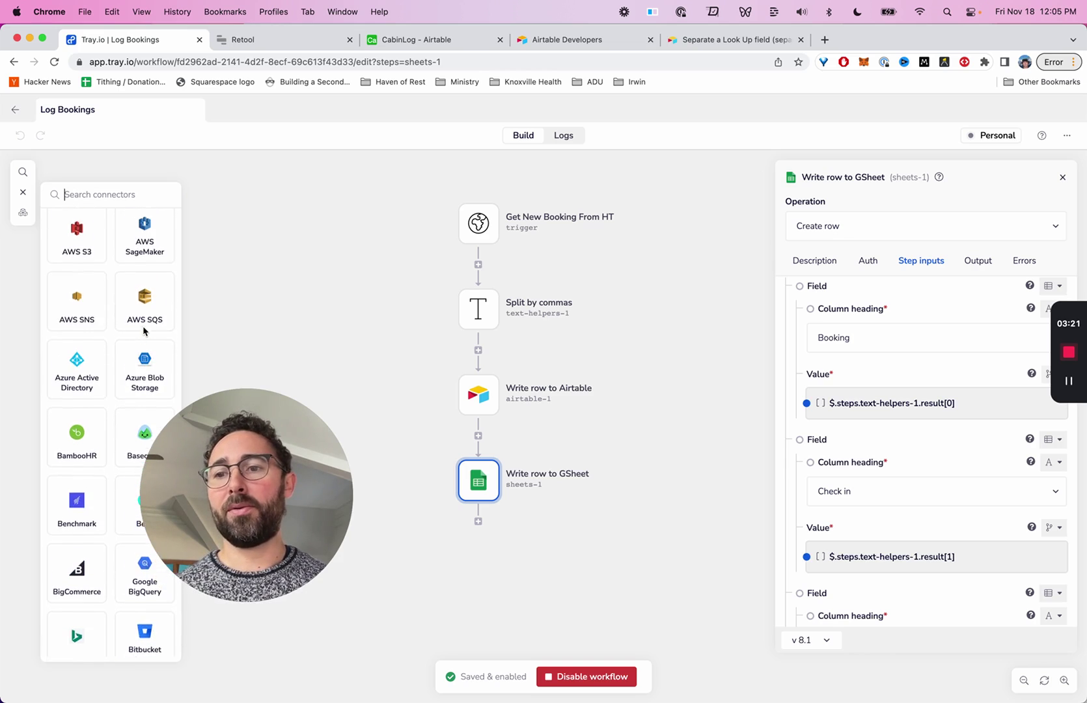
pyautogui.scroll(-10, 144, 331)
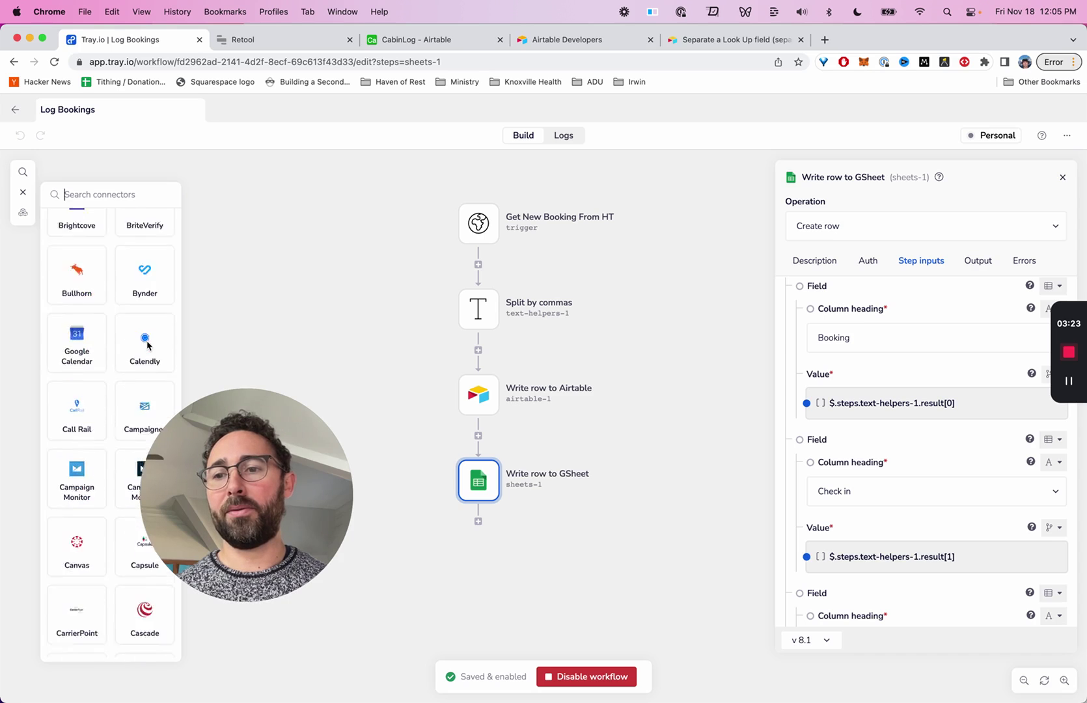
pyautogui.scroll(-5, 148, 345)
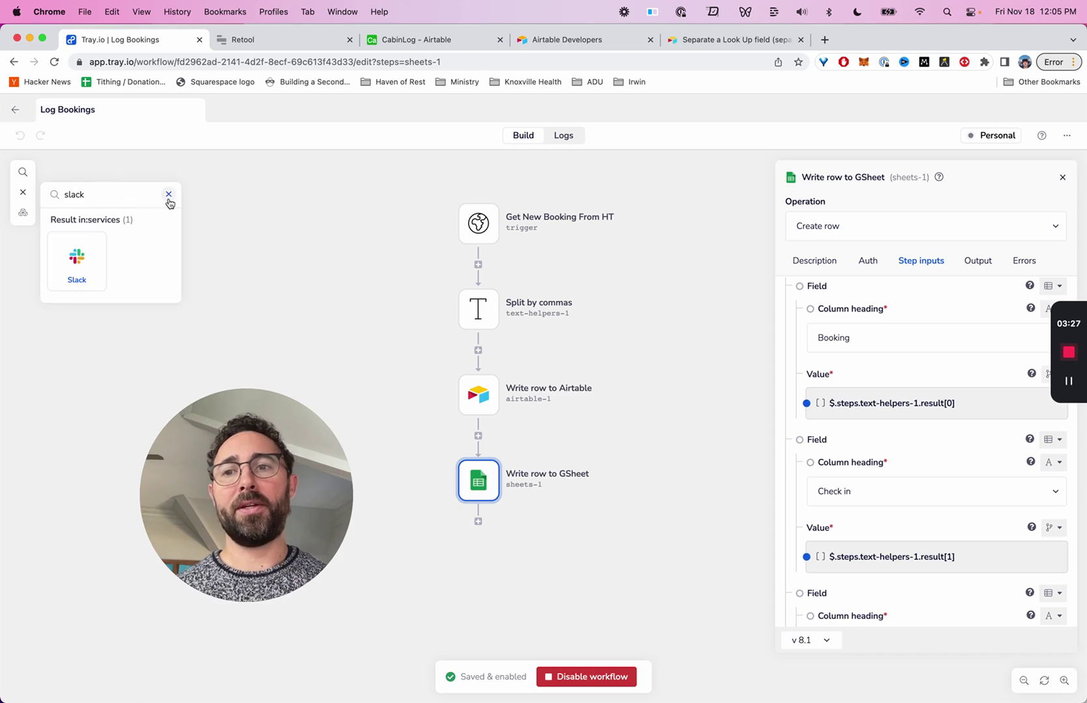
# Step: Clear the connector search and deselect the Google Sheets step
pyautogui.click(169, 194)
pyautogui.click(81, 160)
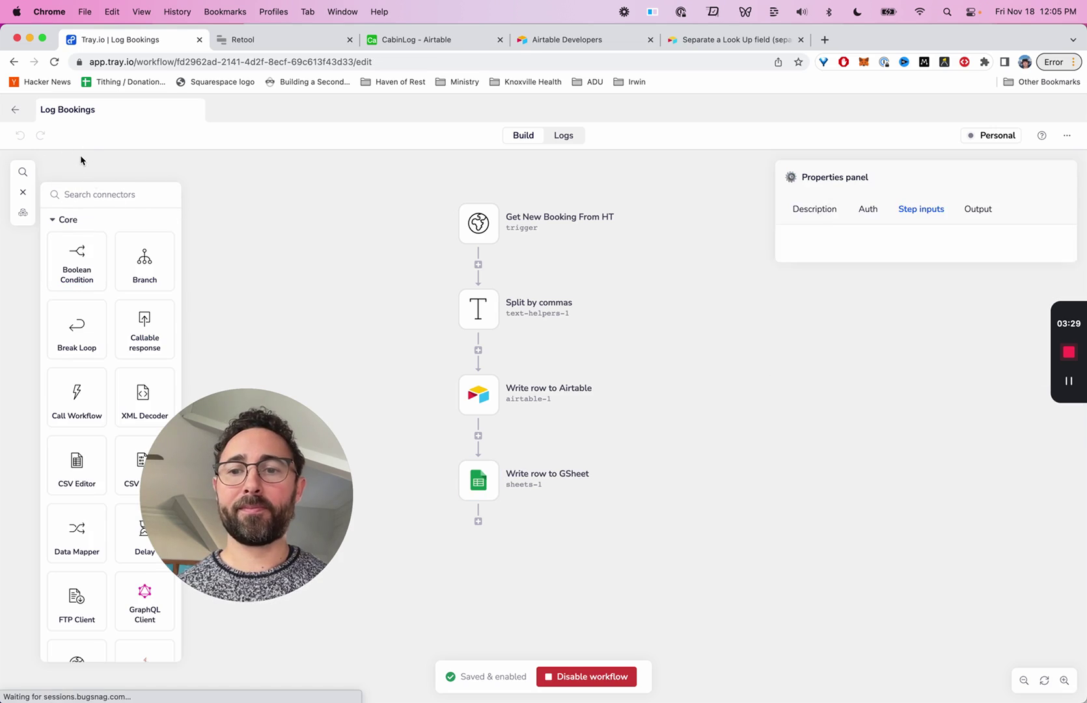
pyautogui.moveTo(247, 456); pyautogui.dragTo(130, 553)
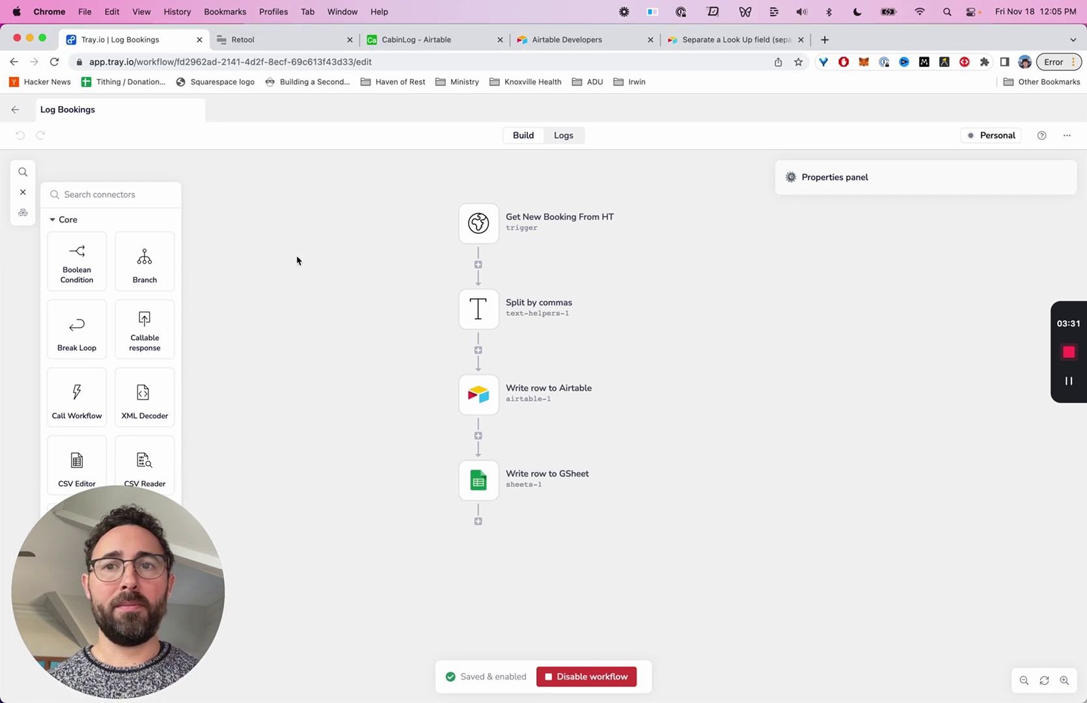
# Step: In the Retool Onboarding Demo workflow, review query2's resources and keep NFTTracking (googlesheets)
pyautogui.click(301, 39)
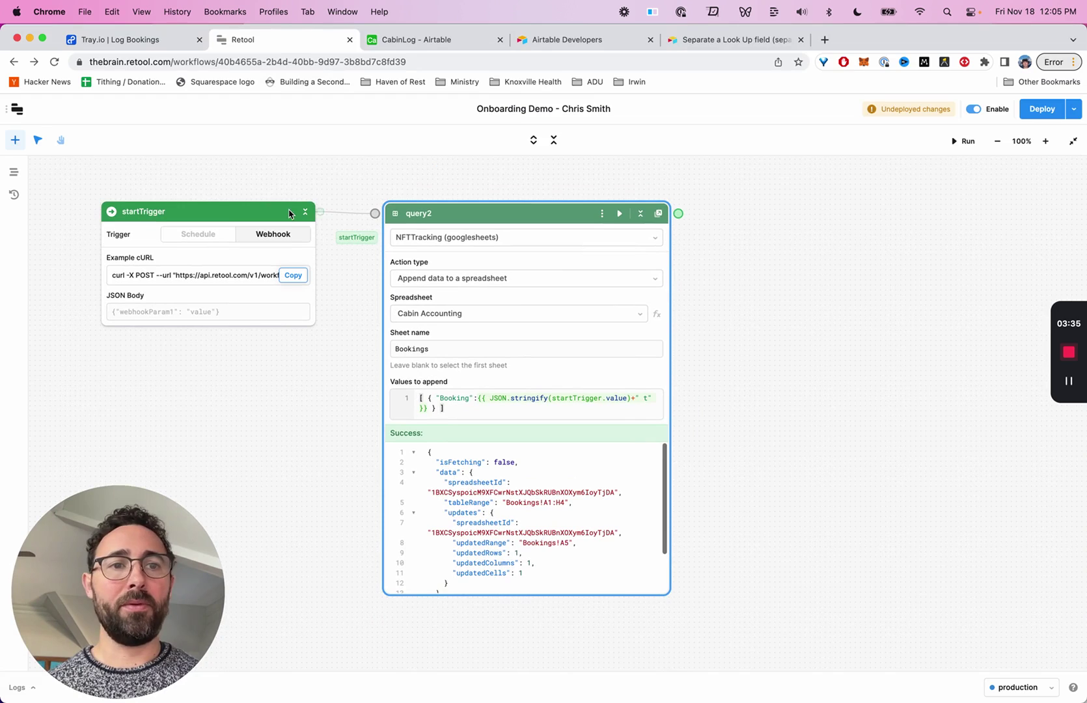
pyautogui.click(184, 187)
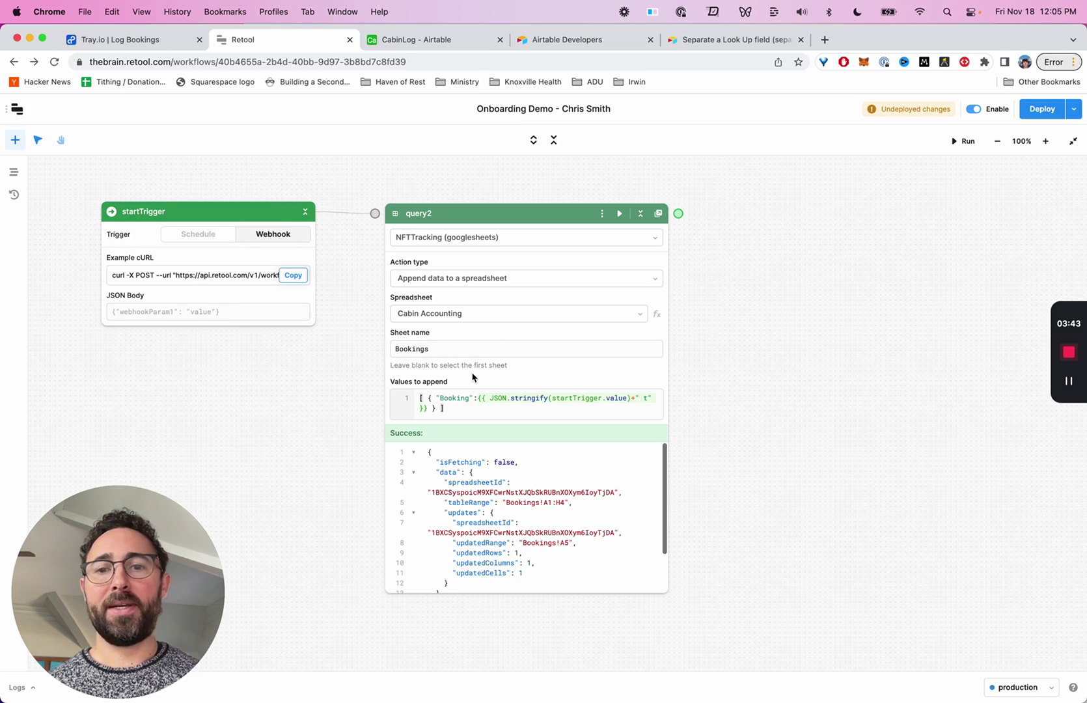
pyautogui.click(449, 235)
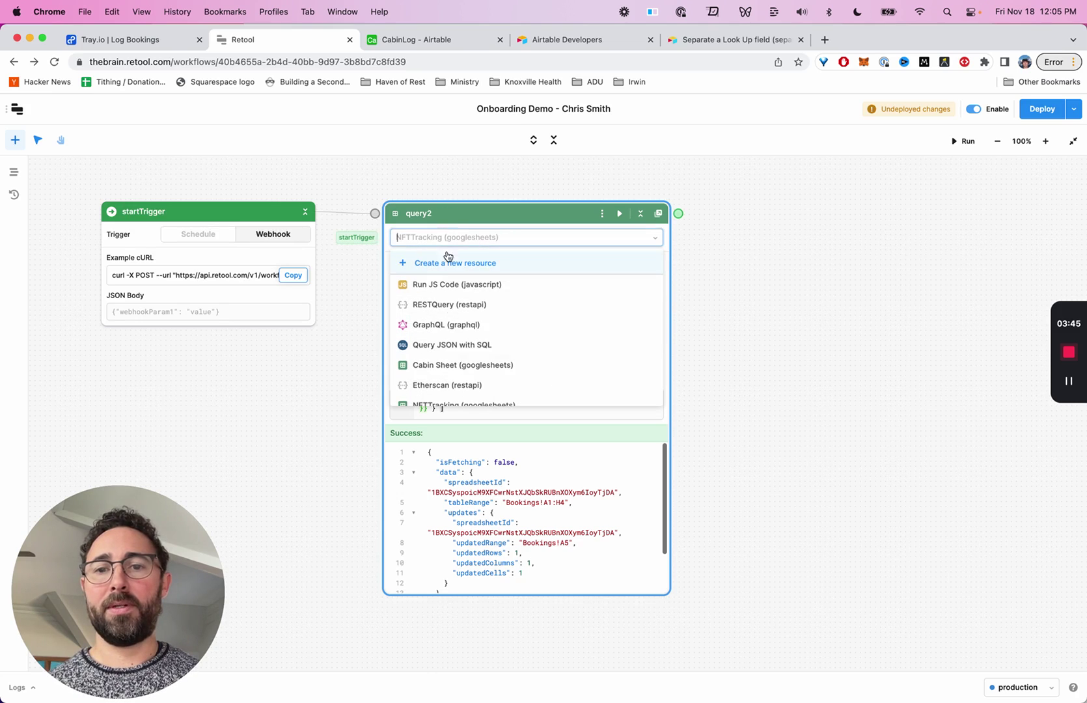
pyautogui.scroll(-1, 436, 371)
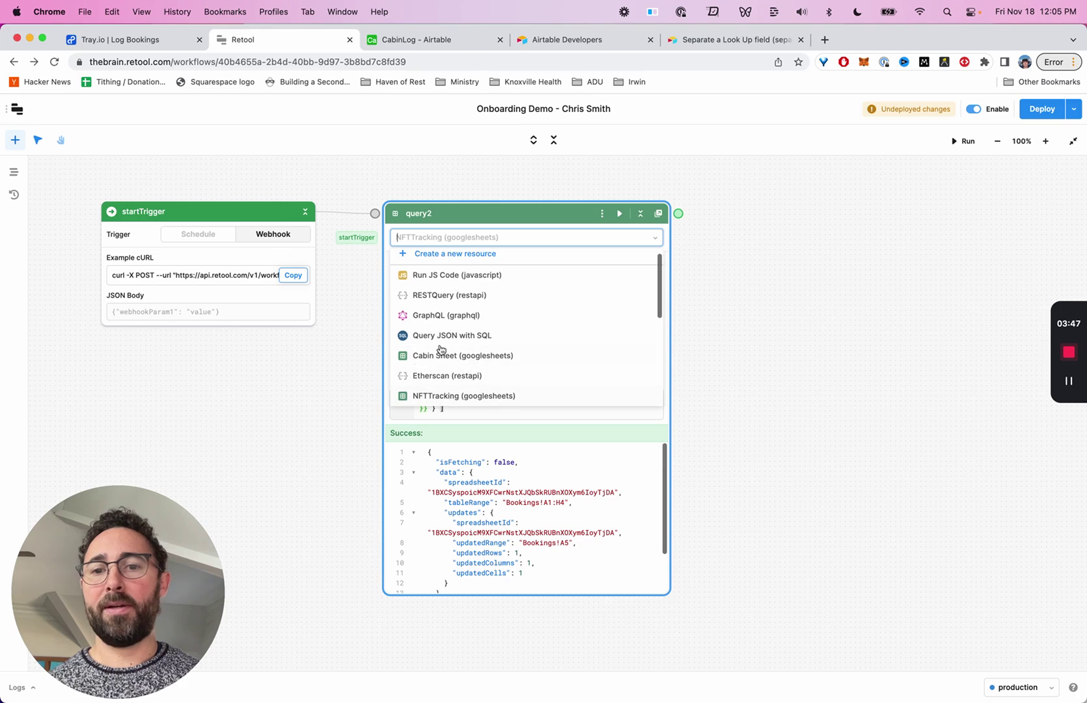
pyautogui.click(559, 222)
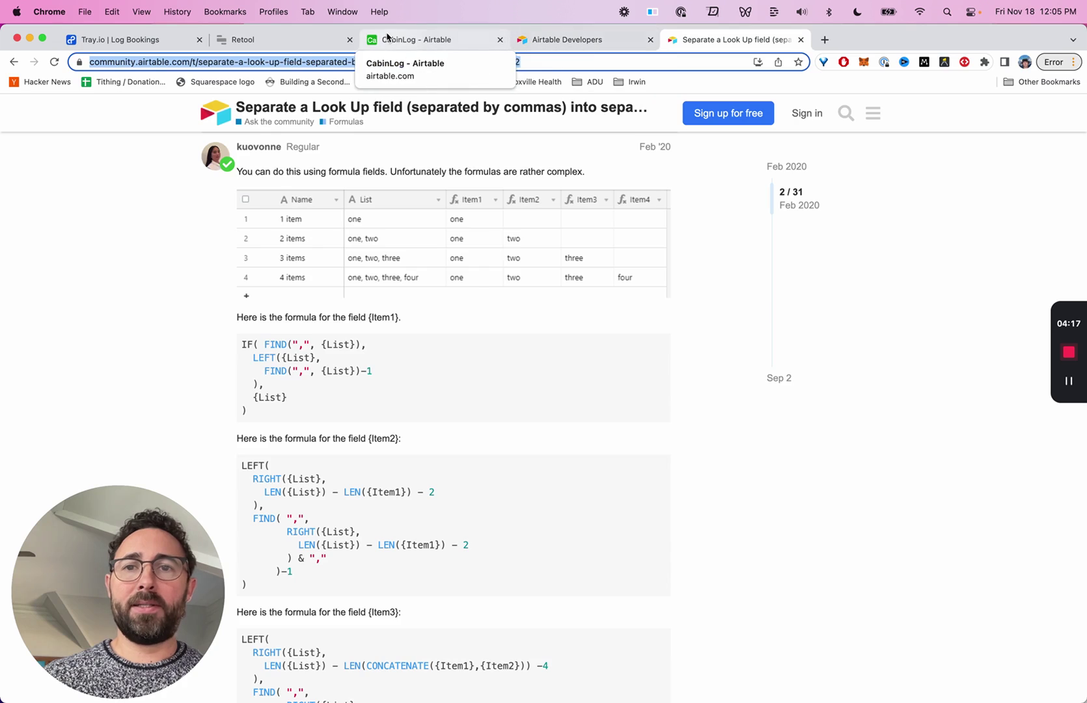
# Step: Review the CabinLog automation's webhook trigger and Create record group, then open the comma-splitting community thread
pyautogui.click(399, 41)
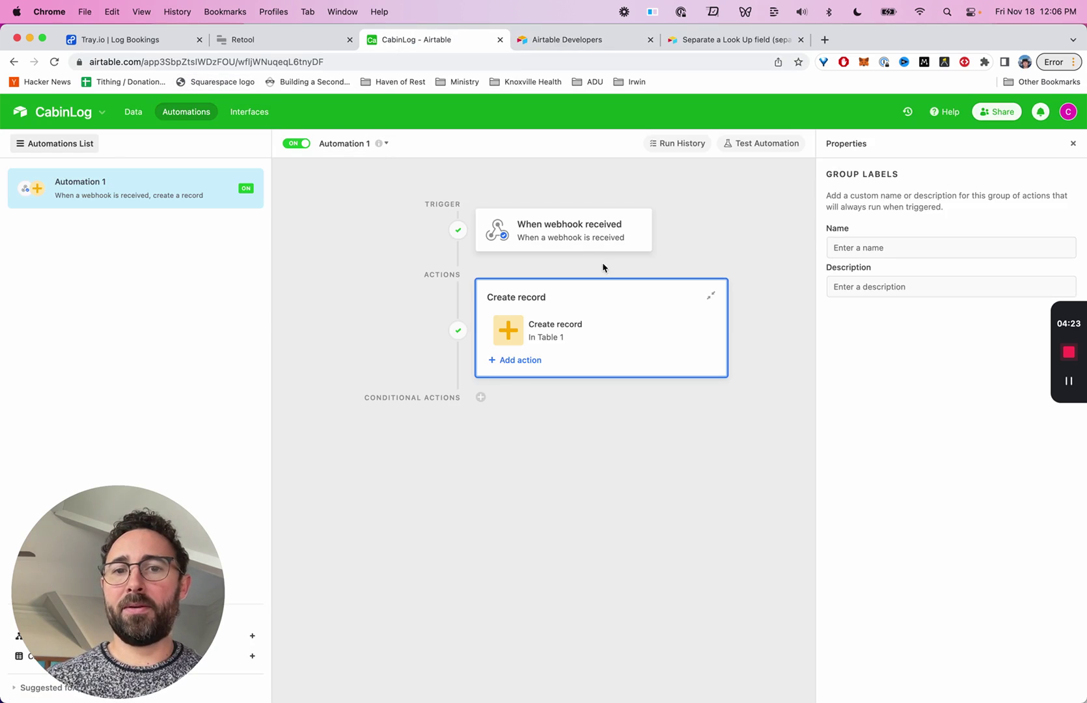
pyautogui.click(569, 236)
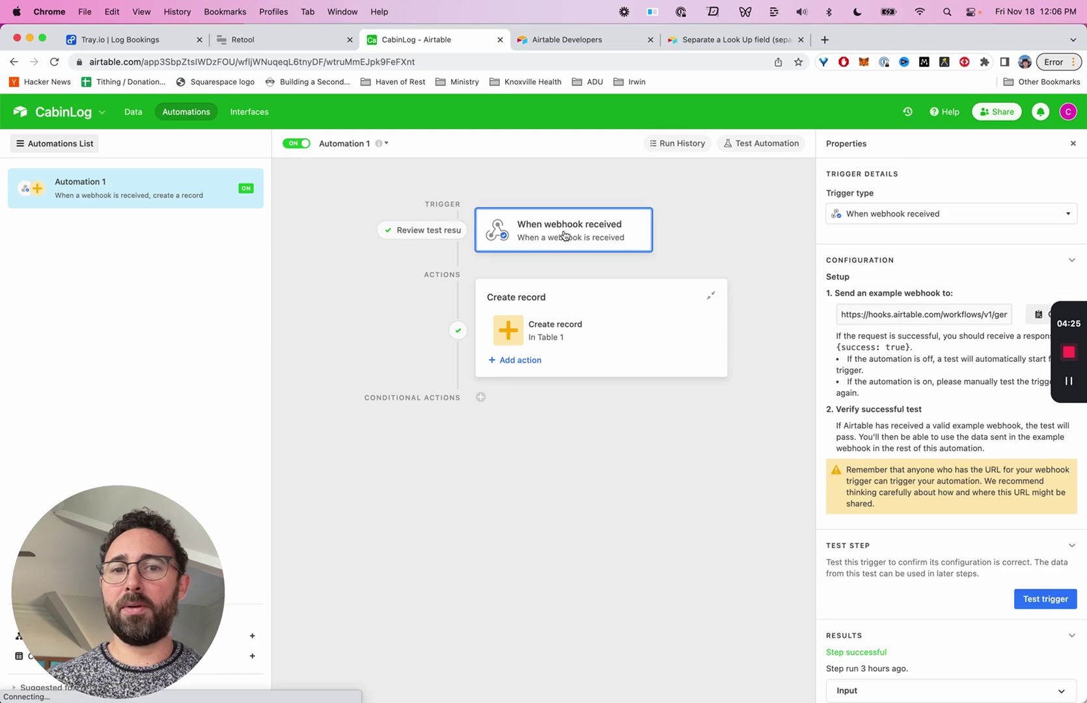
pyautogui.click(557, 300)
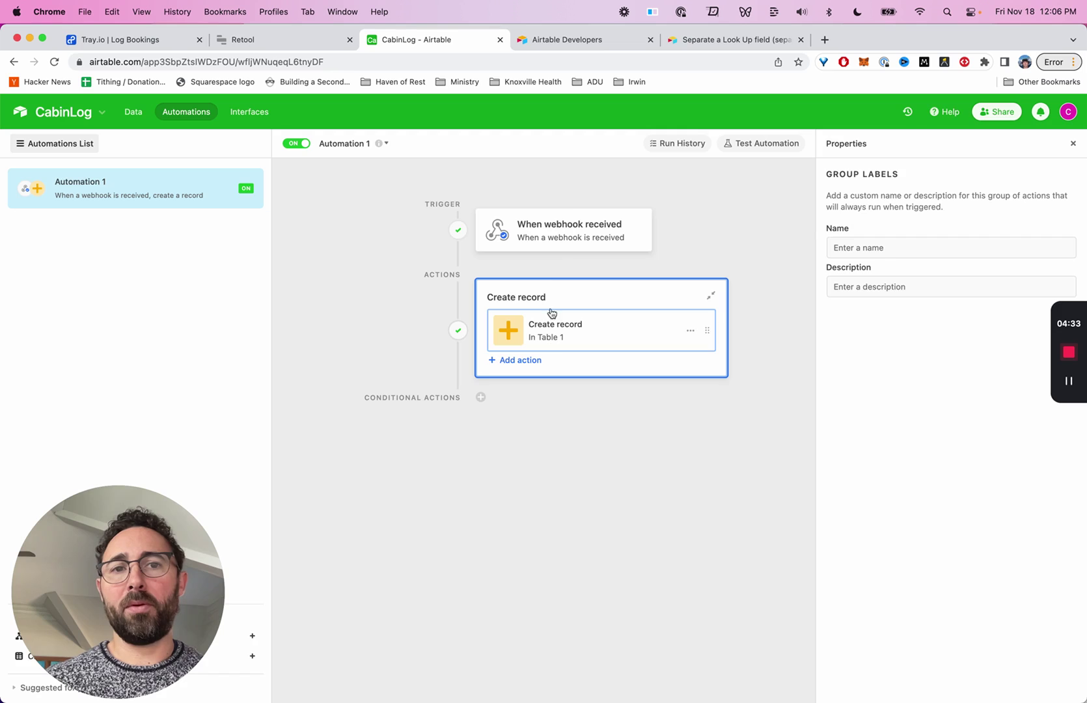
pyautogui.click(687, 40)
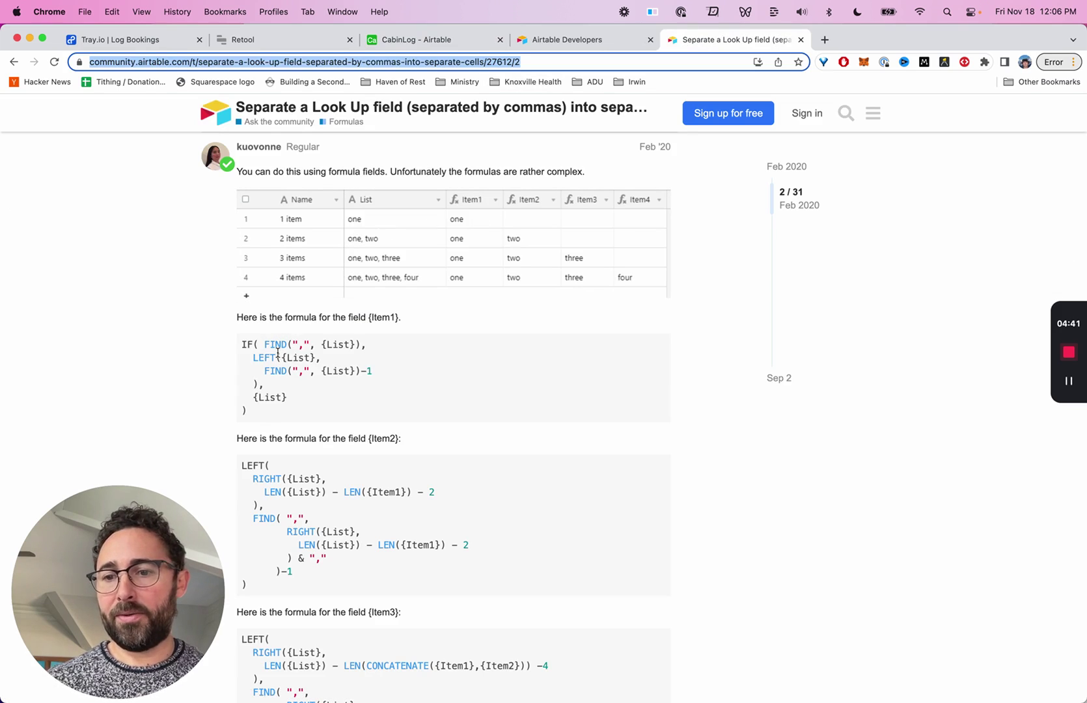
# Step: Leave the community thread and return to the Host Tools Booking Confirmation Rule
pyautogui.scroll(1, 380, 342)
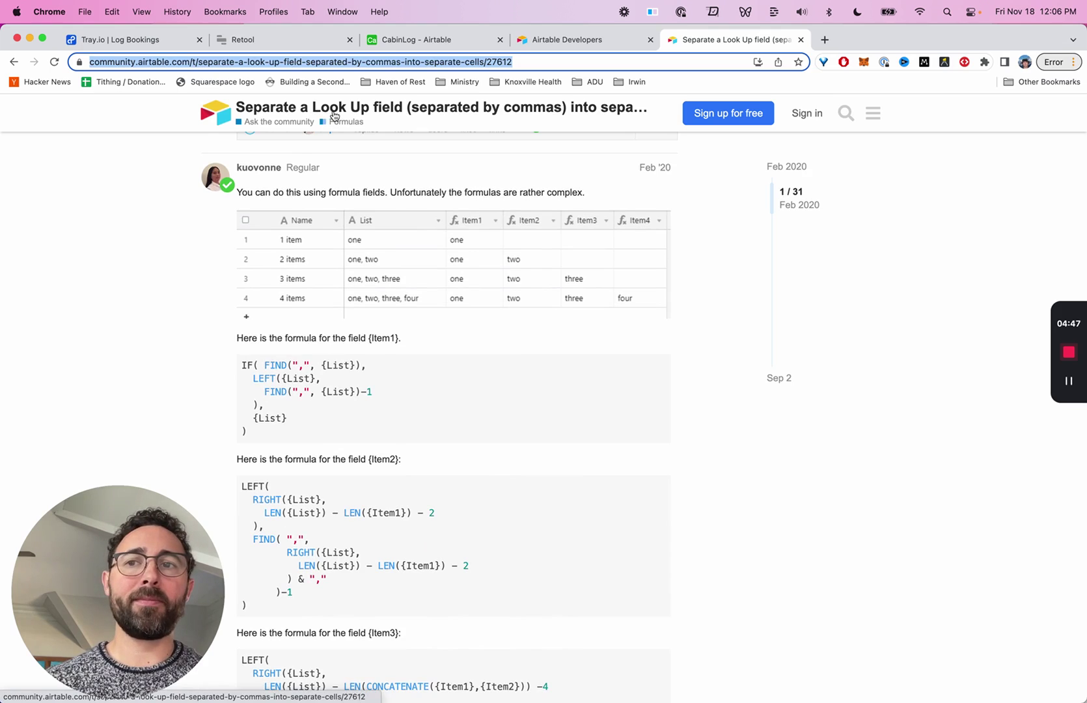
pyautogui.click(151, 40)
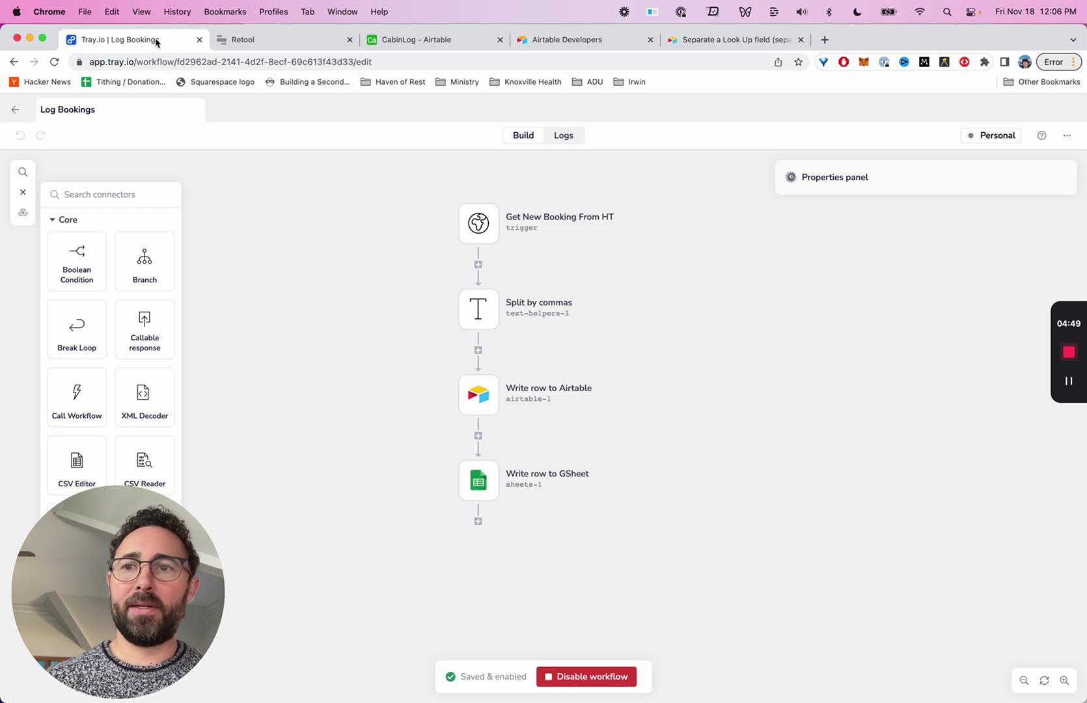
pyautogui.press('super+grave')
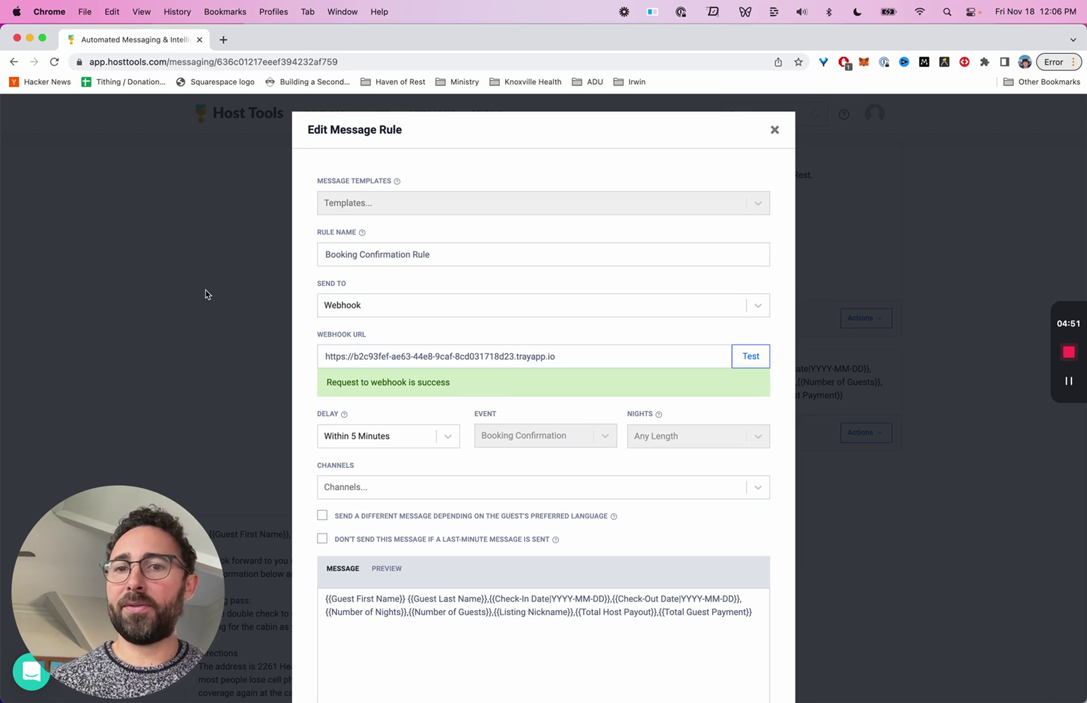